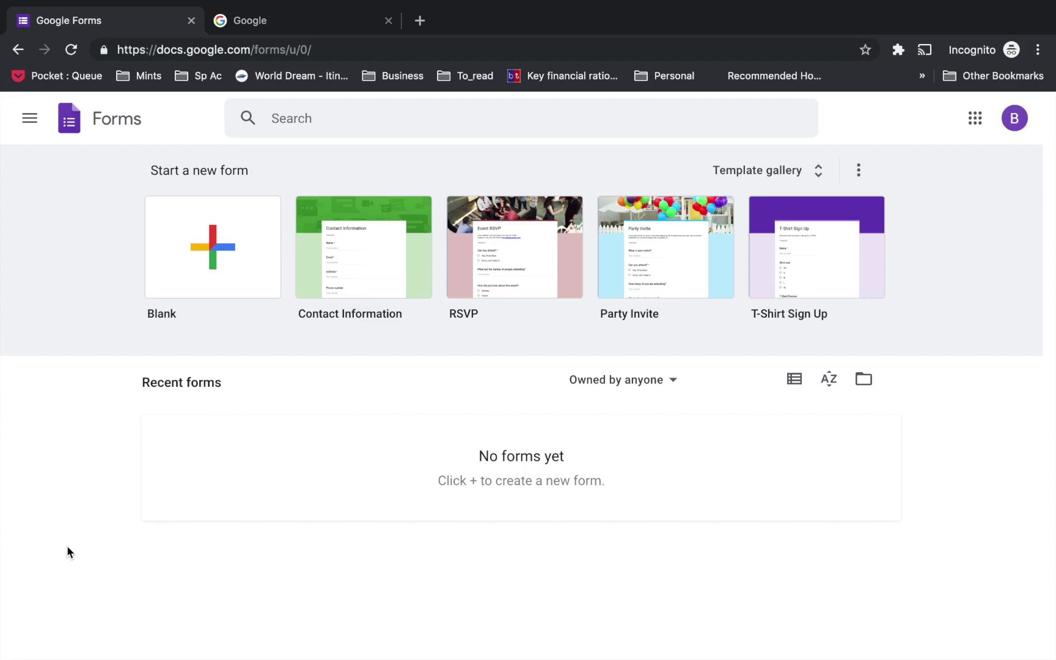
- In the second Chrome tab, go to forms.google.com
key(ctrl+Tab)
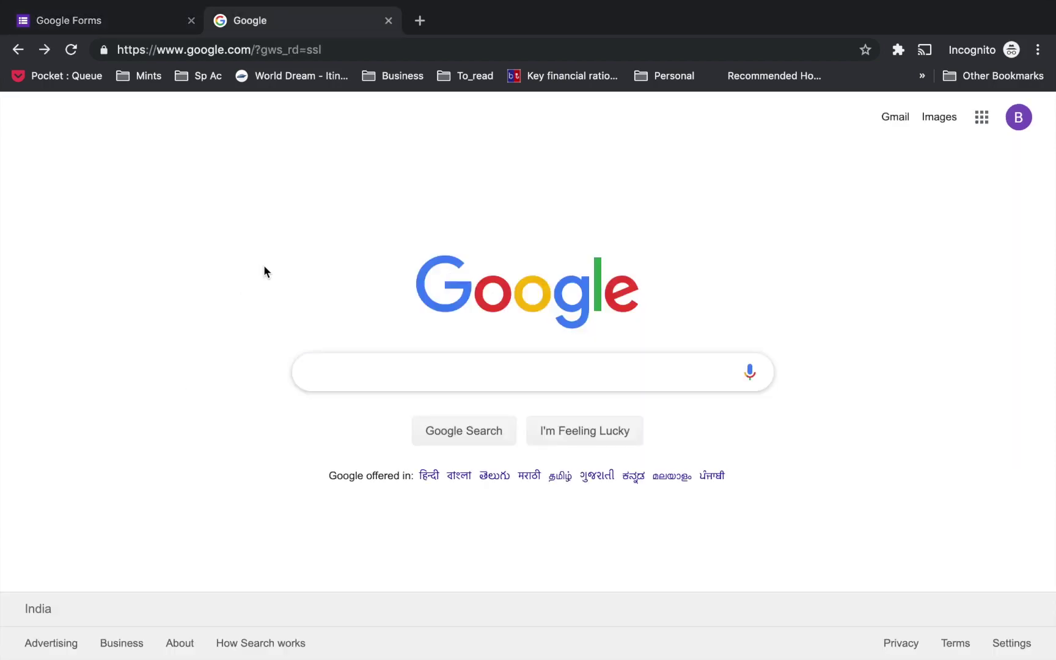
click(357, 50)
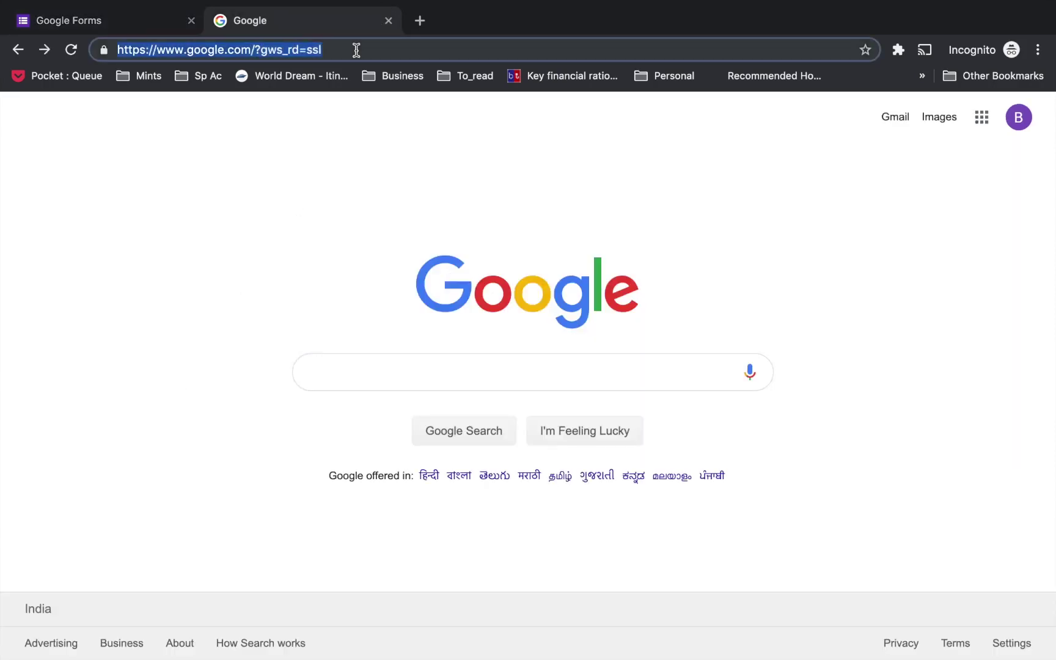
text(forms.googel)
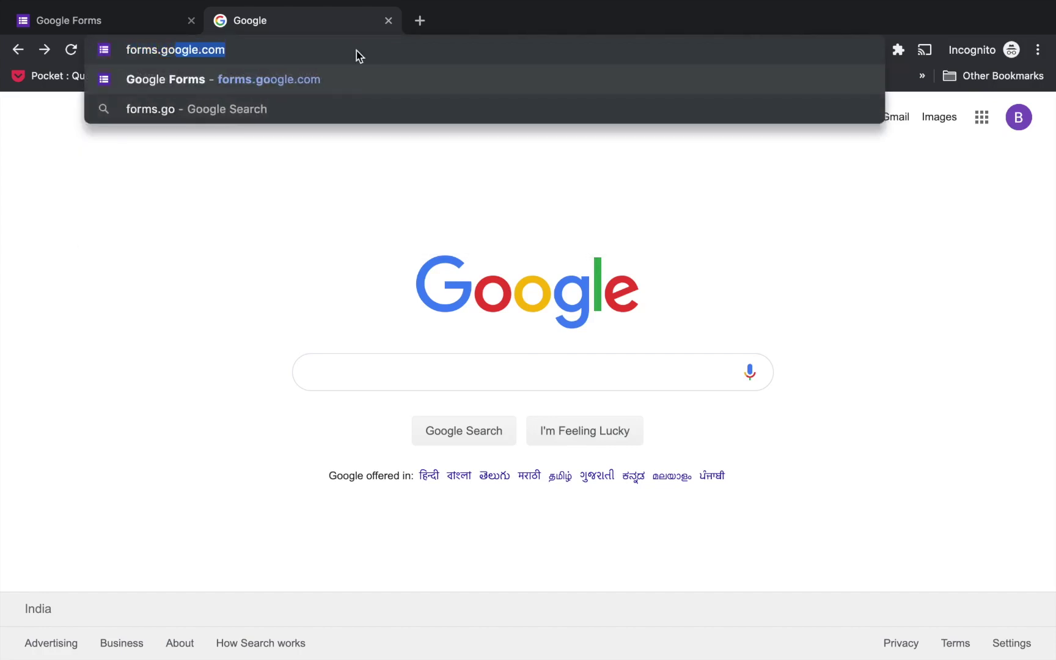
key(BackSpace)
key(BackSpace)
text(le)
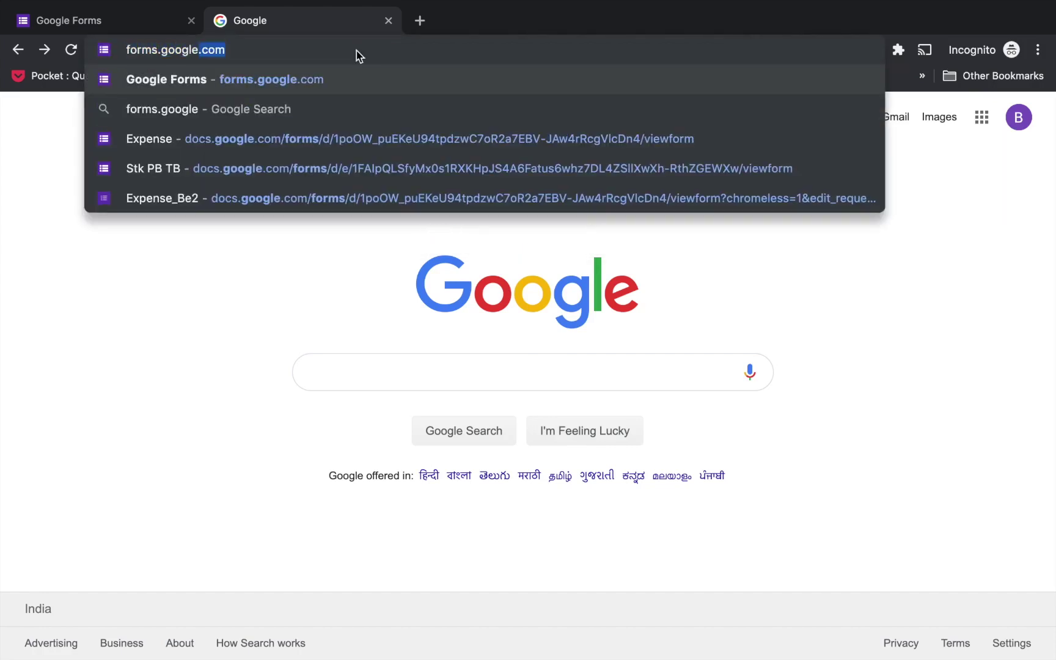
text(.com)
key(Return)
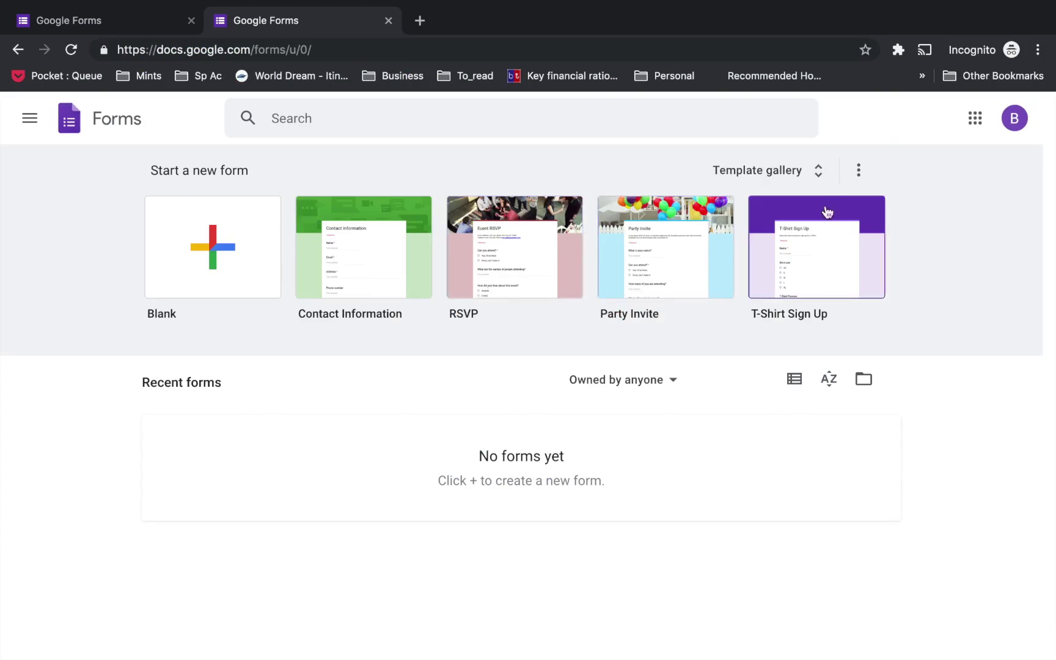
- Browse the Personal, Work and Education templates in the gallery, then start a blank form
click(821, 176)
scroll(385, 487, down, 4)
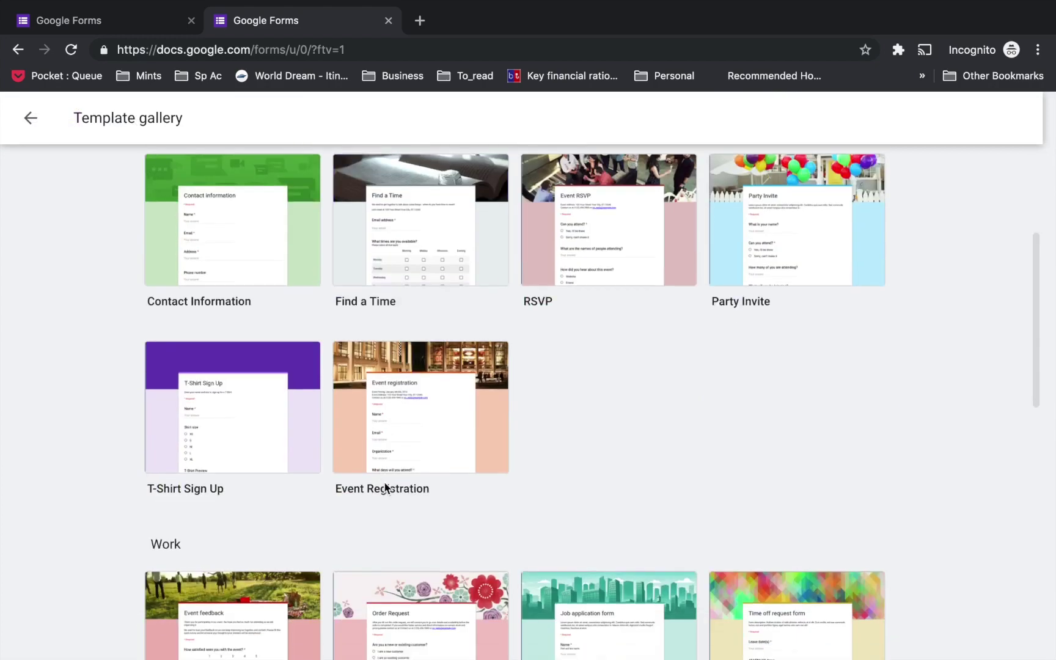
scroll(385, 487, up, 1)
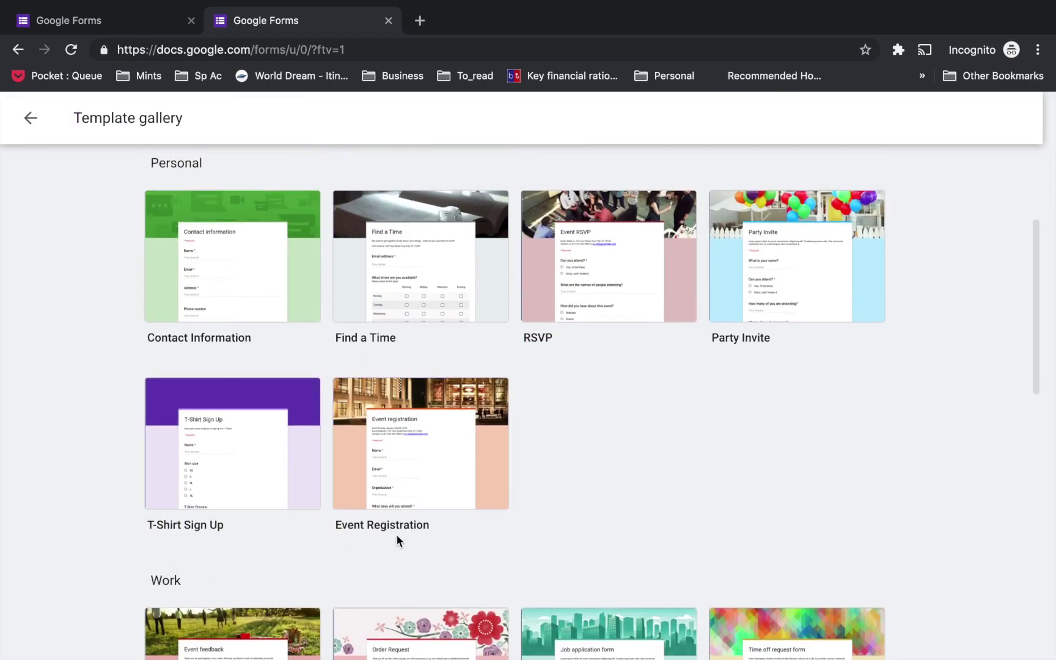
scroll(397, 533, down, 3)
scroll(396, 533, down, 10)
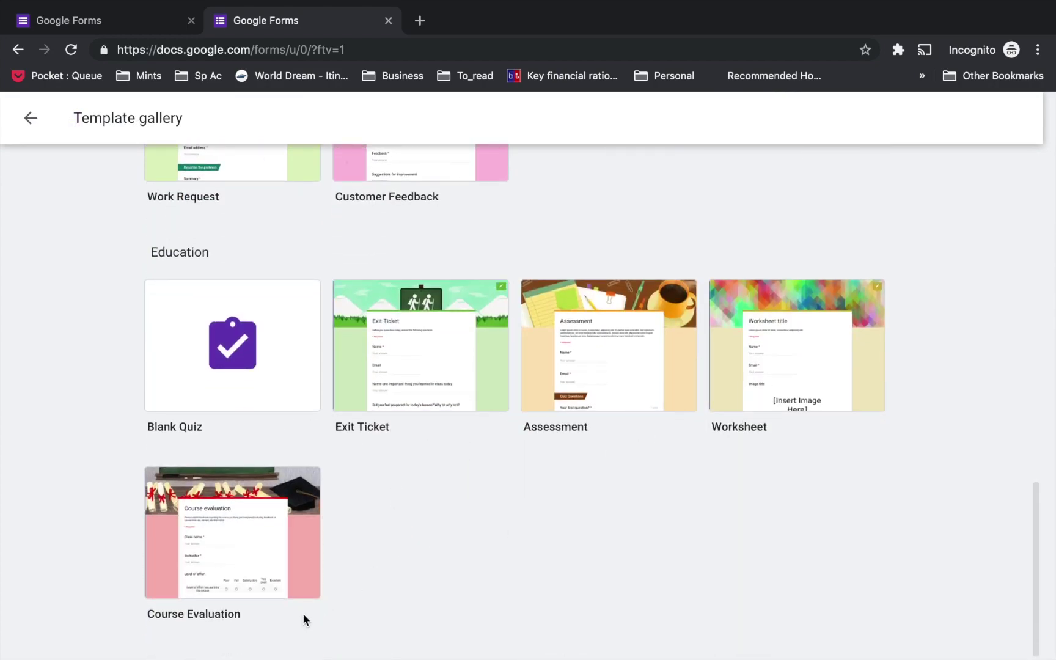
scroll(587, 383, up, 10)
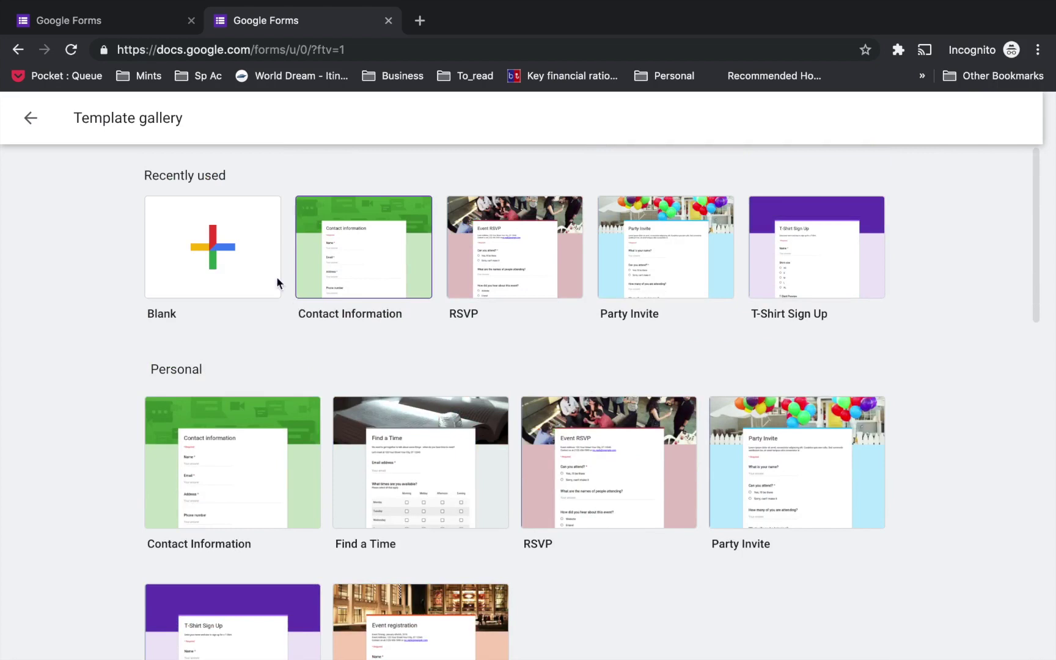
click(206, 249)
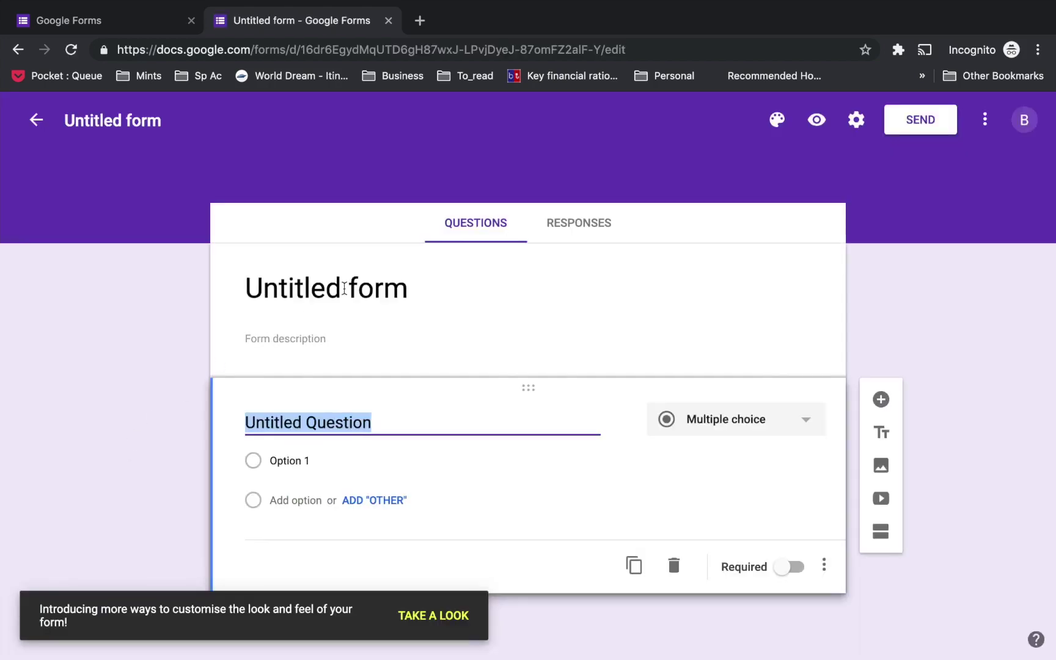
- Rename the blank form's title to 'First Form for Information'
click(353, 292)
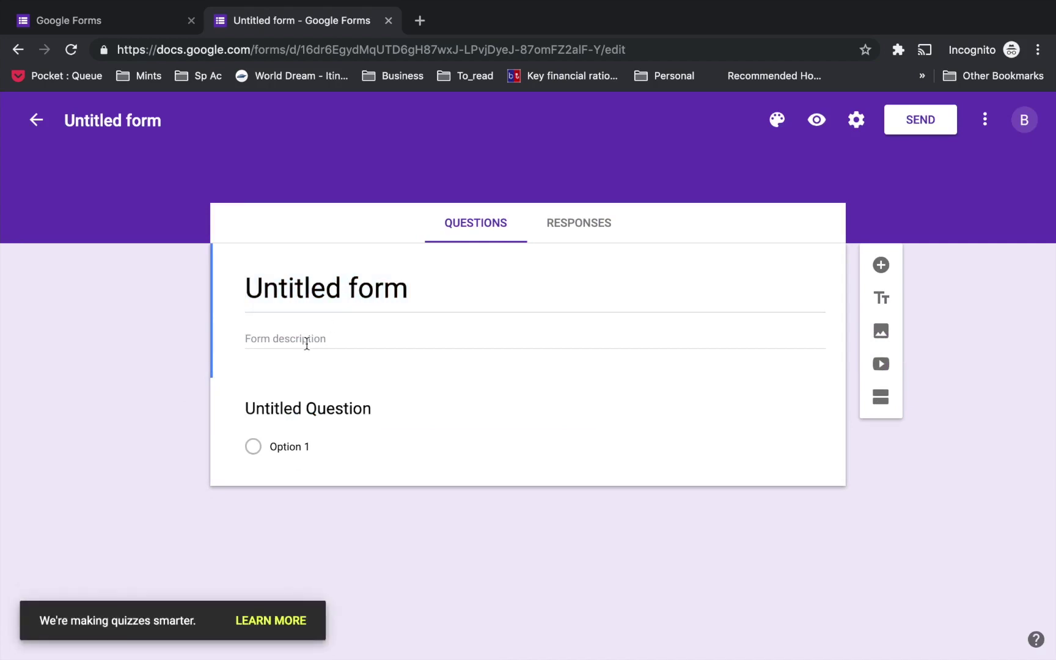
click(336, 284)
text(First Form)
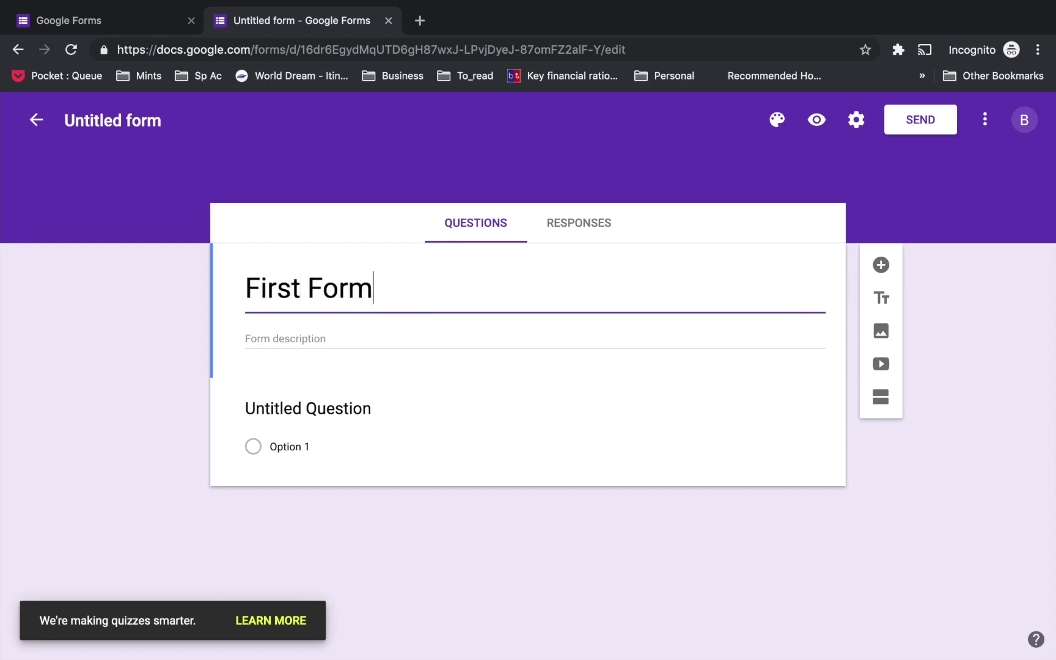
text( I)
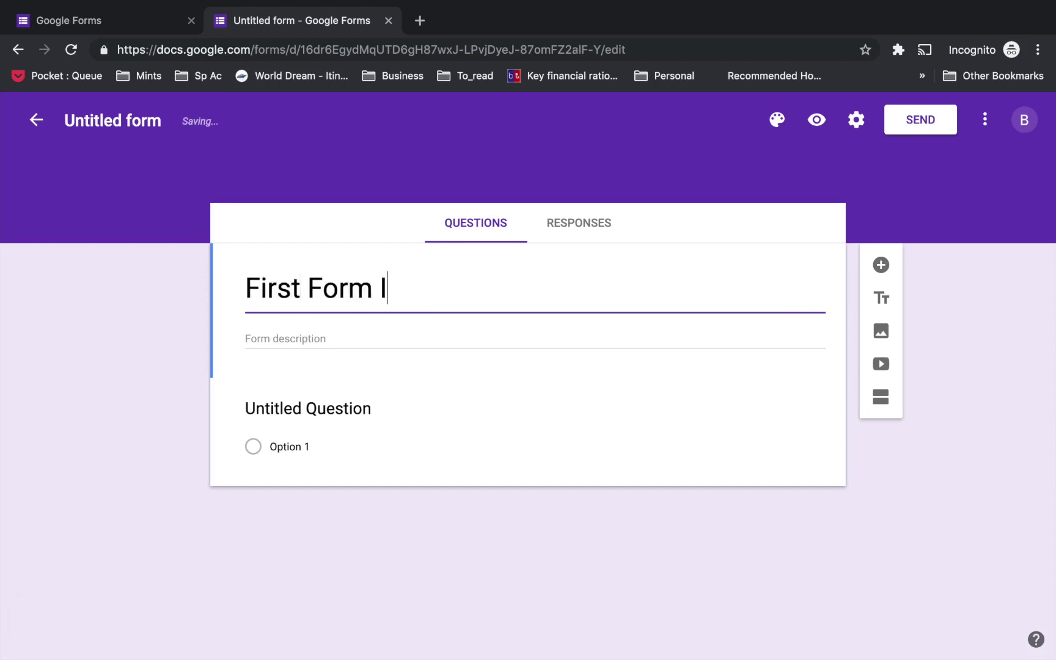
text(nforatm)
key(BackSpace)
key(BackSpace)
key(BackSpace)
key(BackSpace)
key(BackSpace)
key(BackSpace)
key(BackSpace)
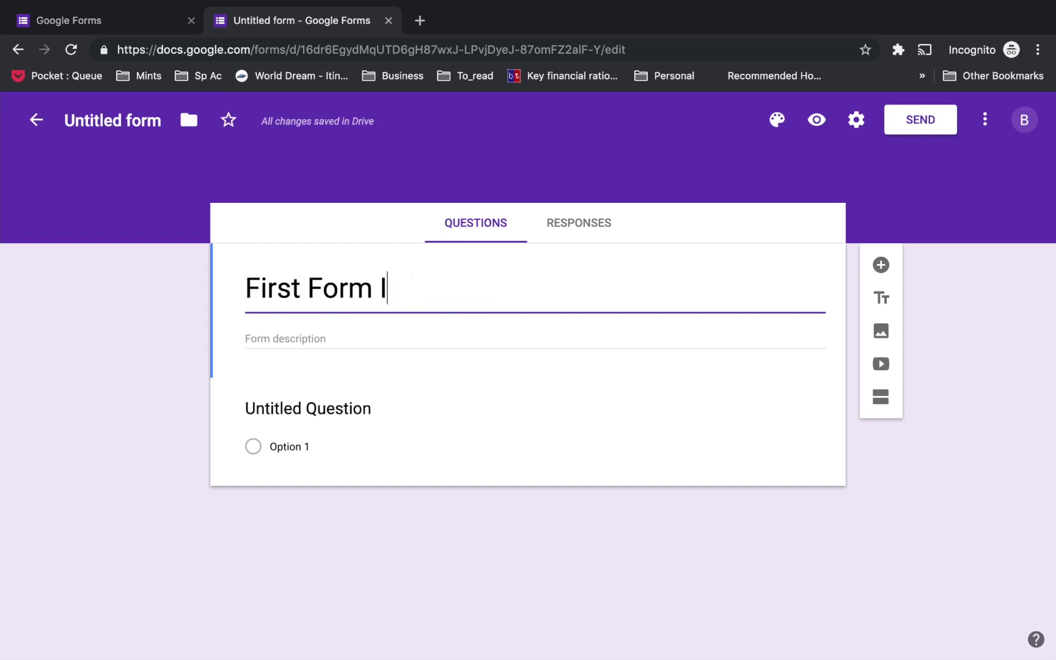
key(BackSpace)
text(for Inforam)
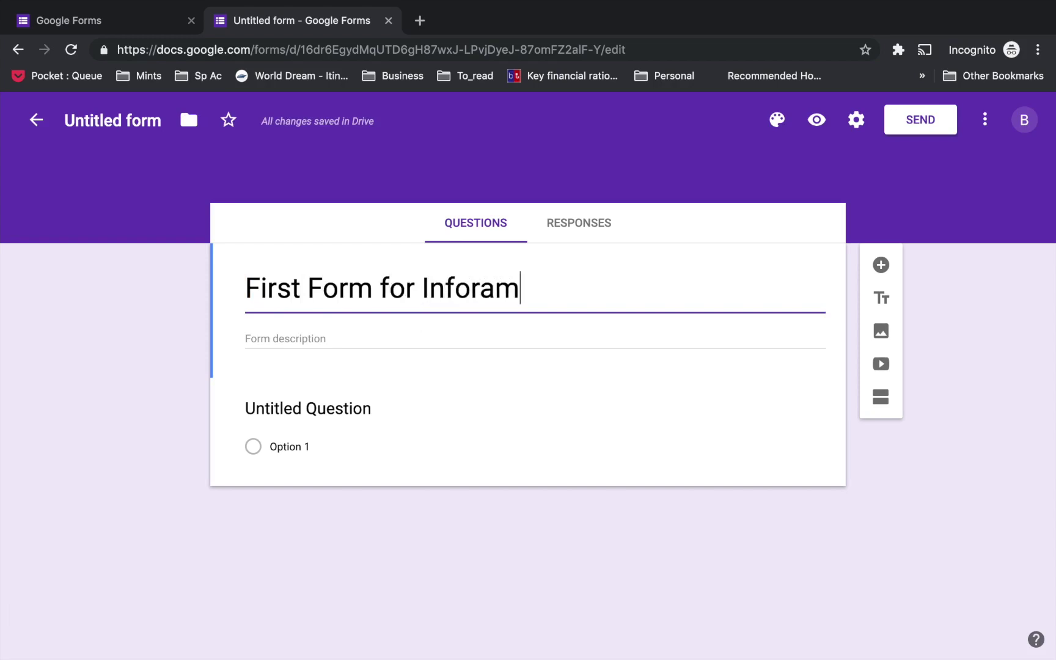
text(tion)
key(BackSpace)
key(BackSpace)
key(BackSpace)
key(BackSpace)
key(BackSpace)
key(BackSpace)
text(matio)
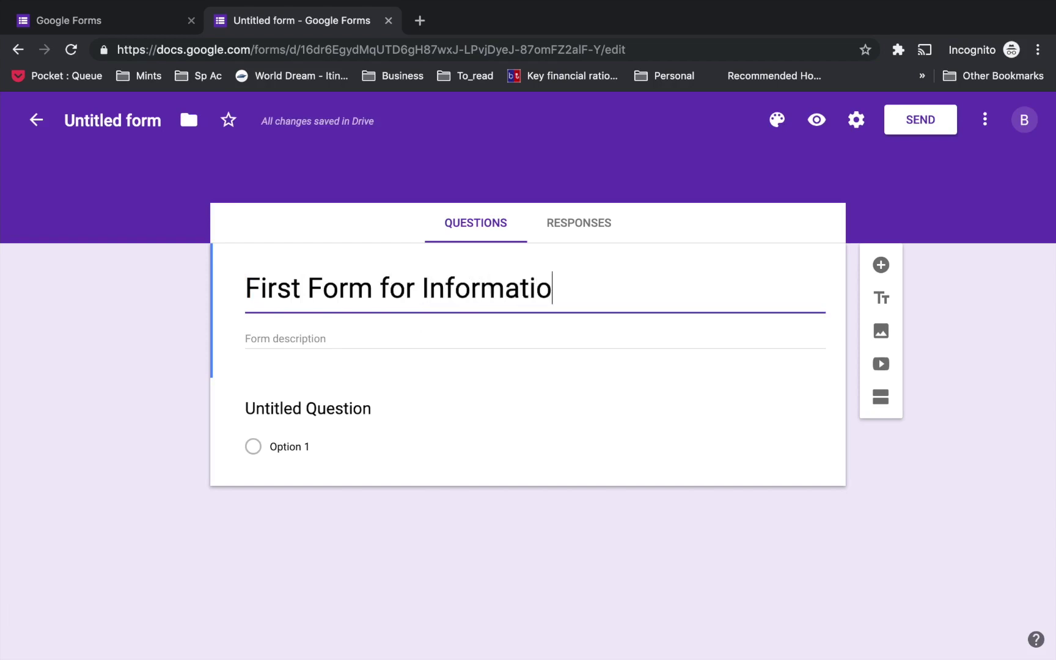
text(n)
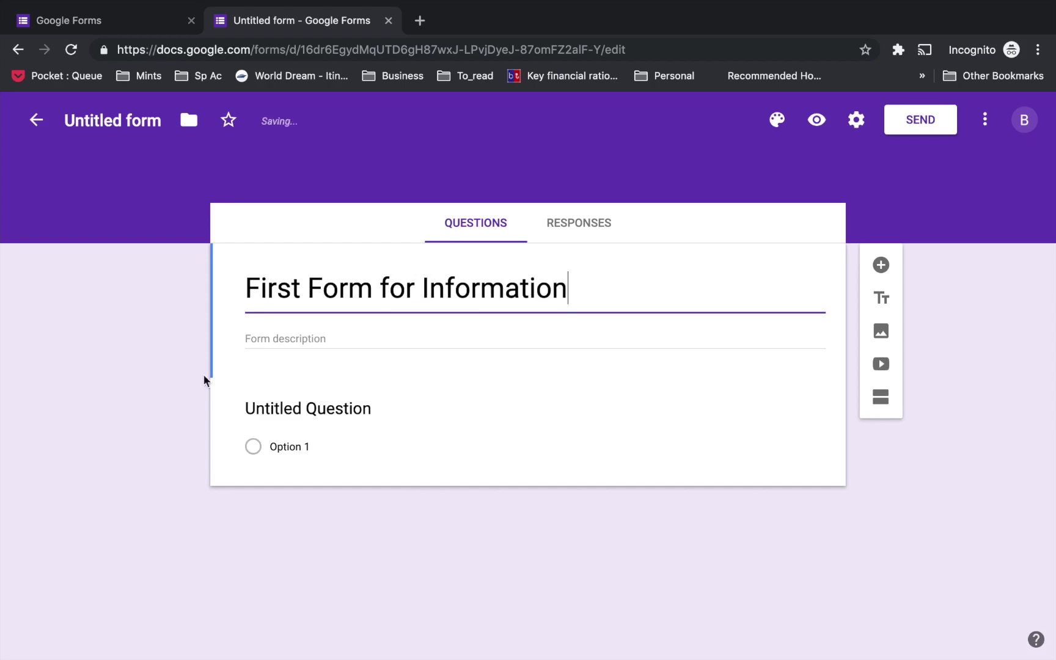
click(392, 408)
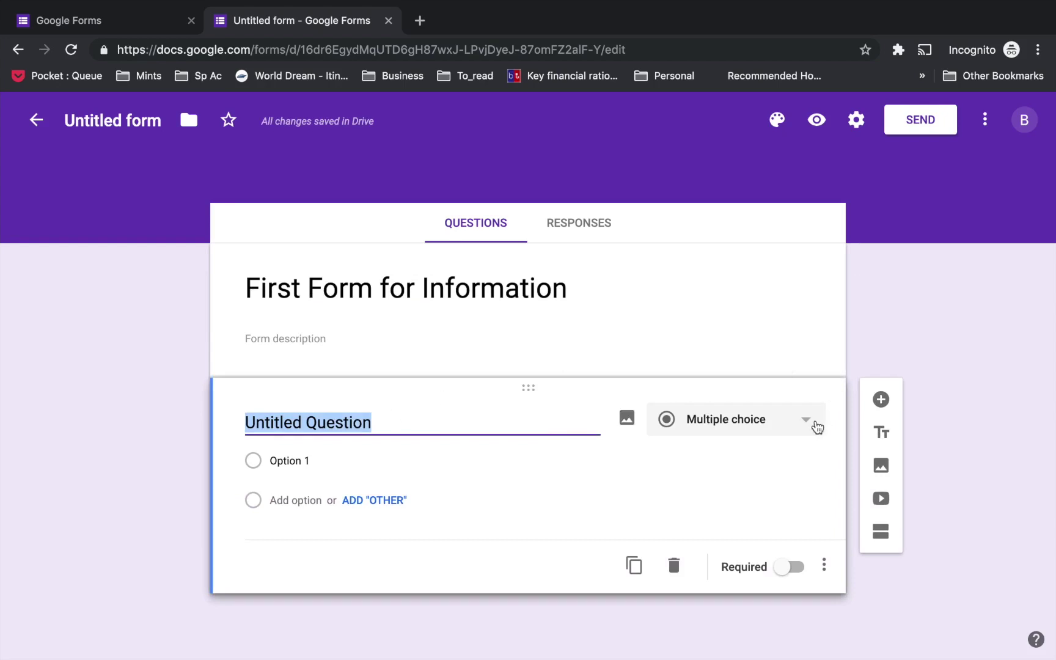
- Turn the first question into a required short-answer question titled 'Name'
click(813, 428)
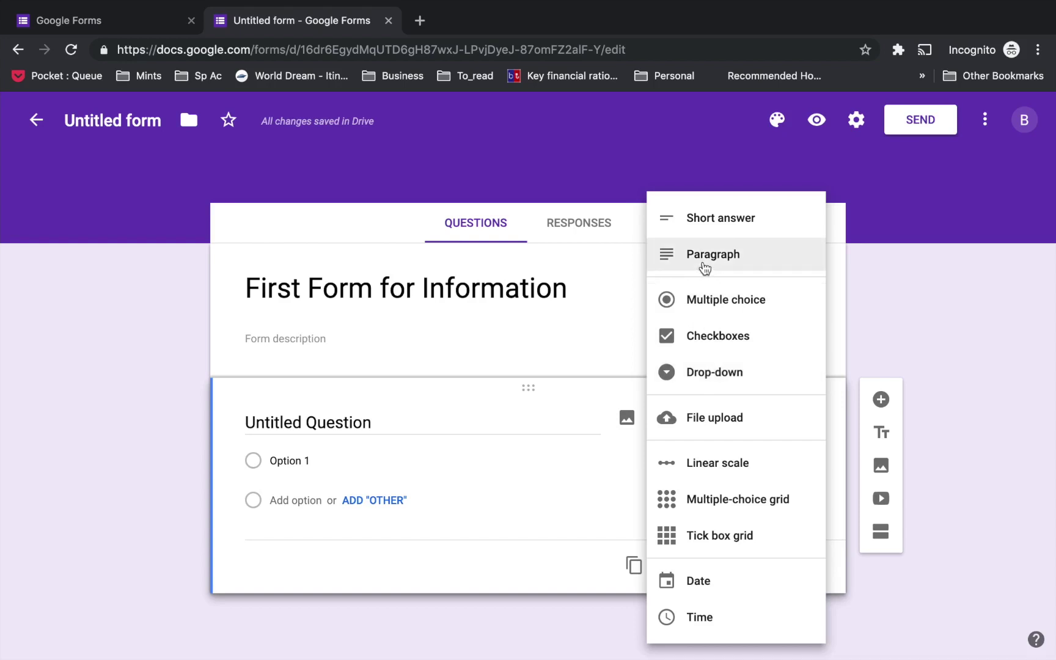
click(734, 234)
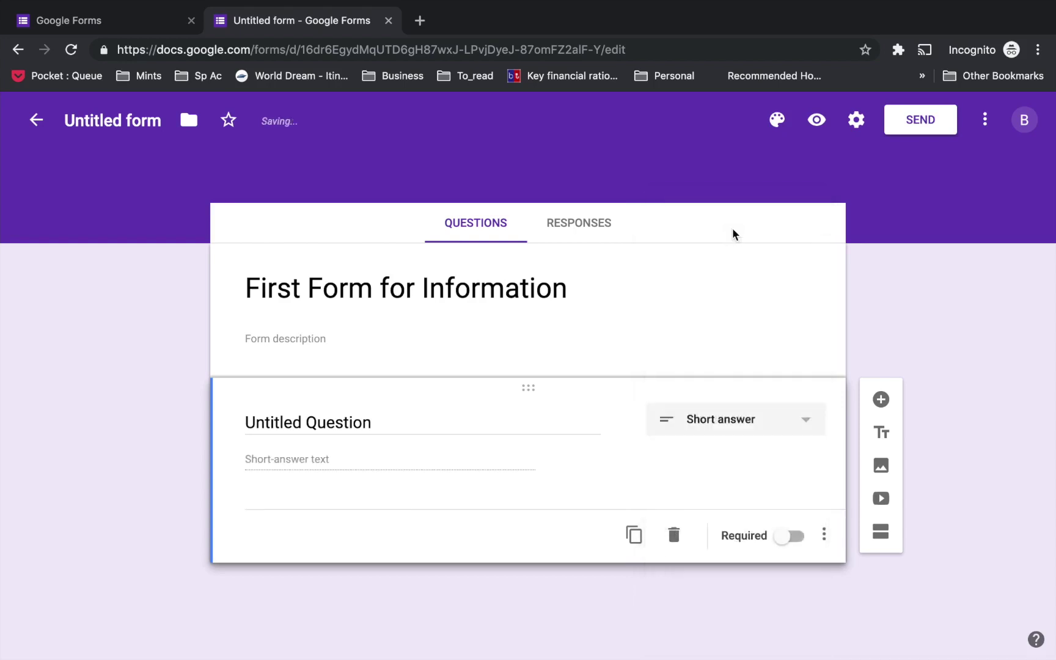
click(366, 420)
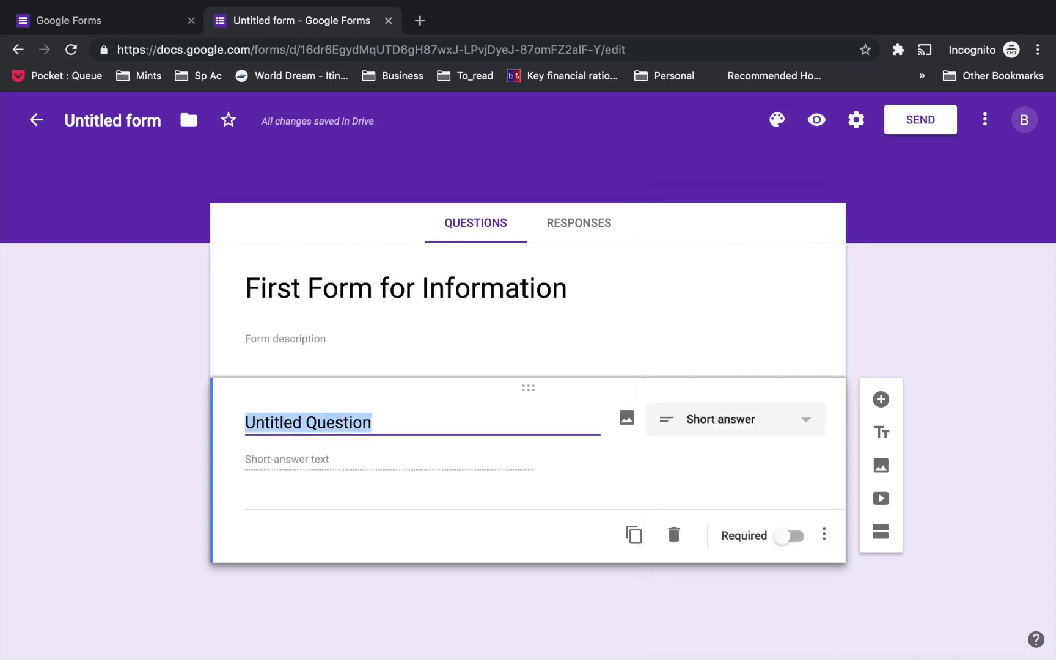
text(Name)
click(512, 510)
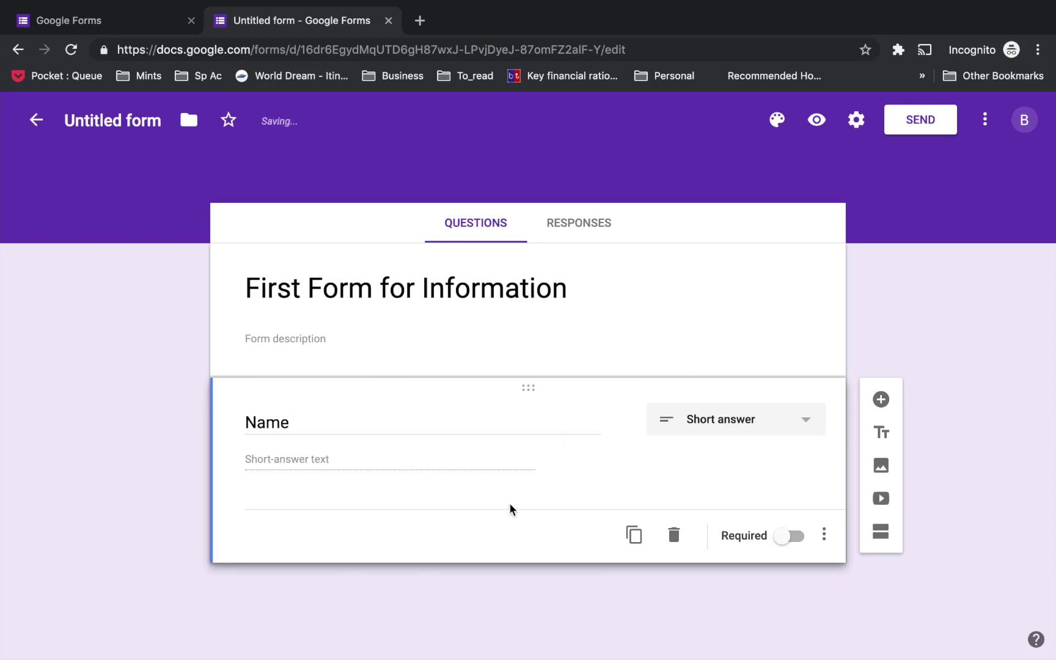
click(784, 540)
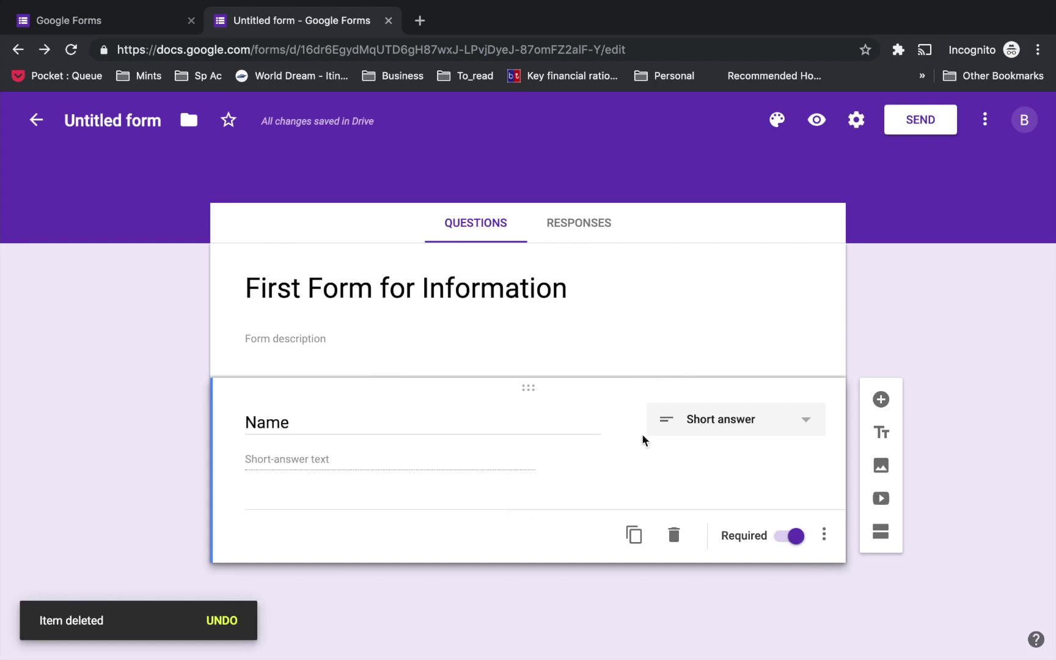
click(881, 399)
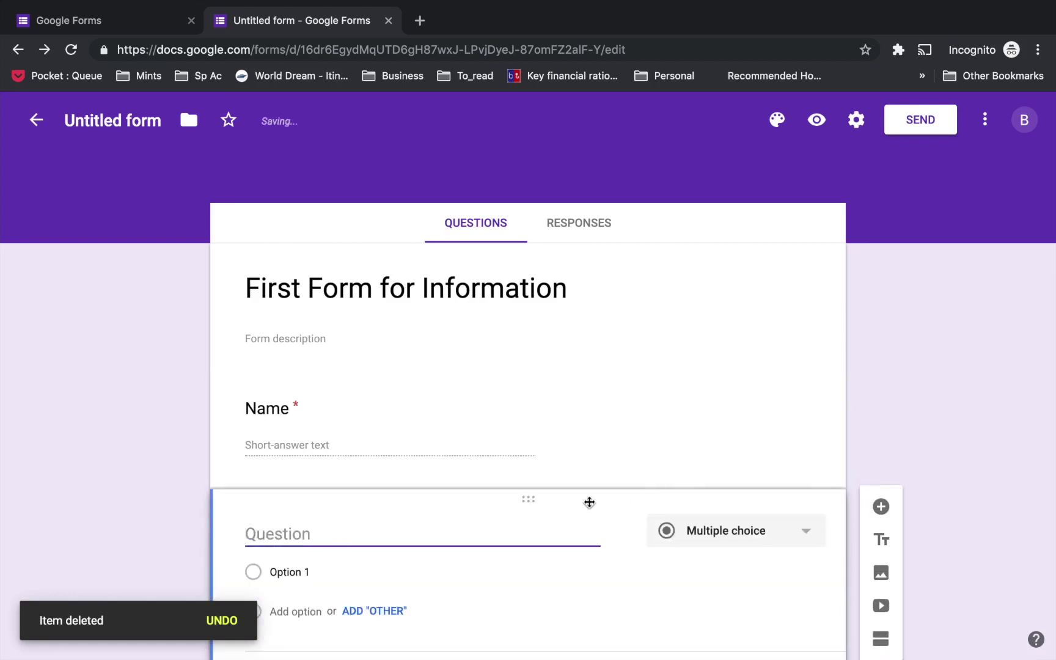
- Make question 'Male / Female' a drop-down with options Male, Female and Prefer not to say
text(Male / Female)
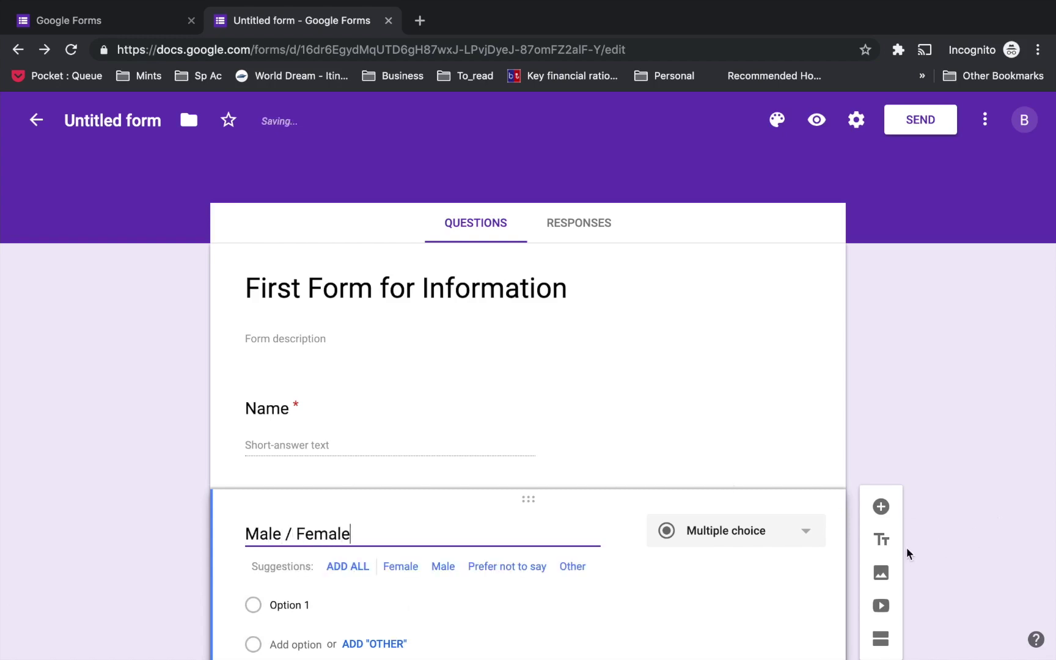
click(807, 543)
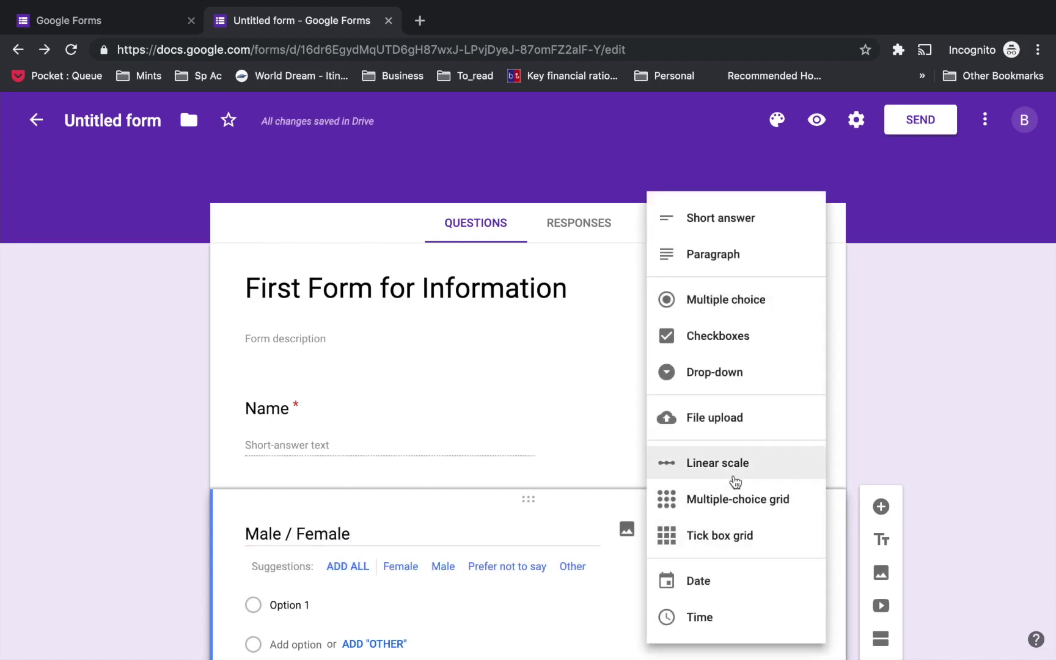
click(718, 385)
click(294, 572)
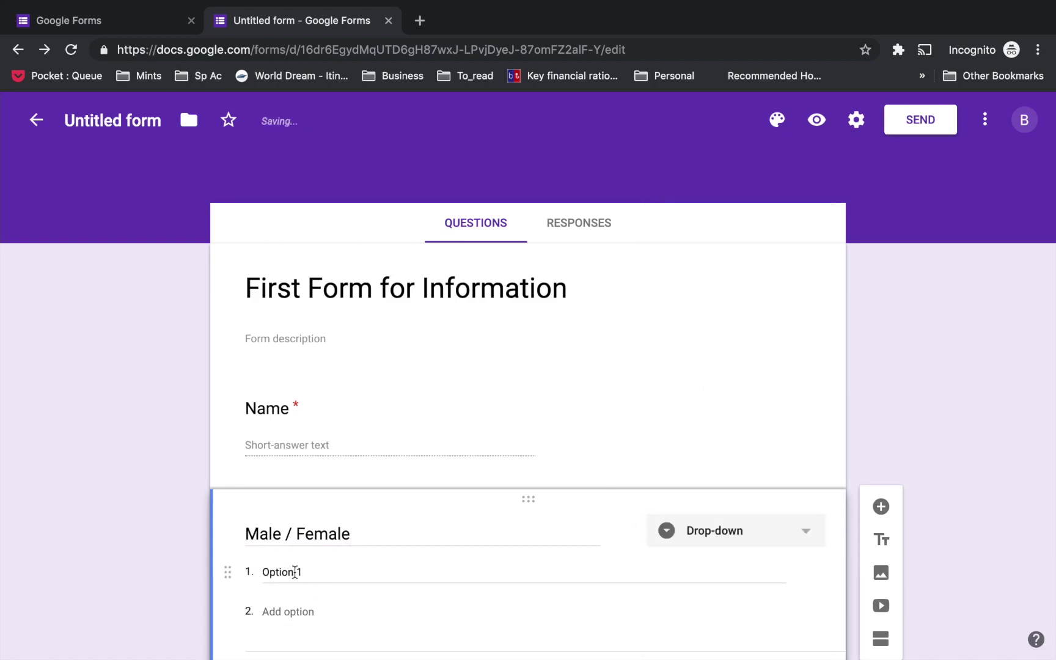
text(Male)
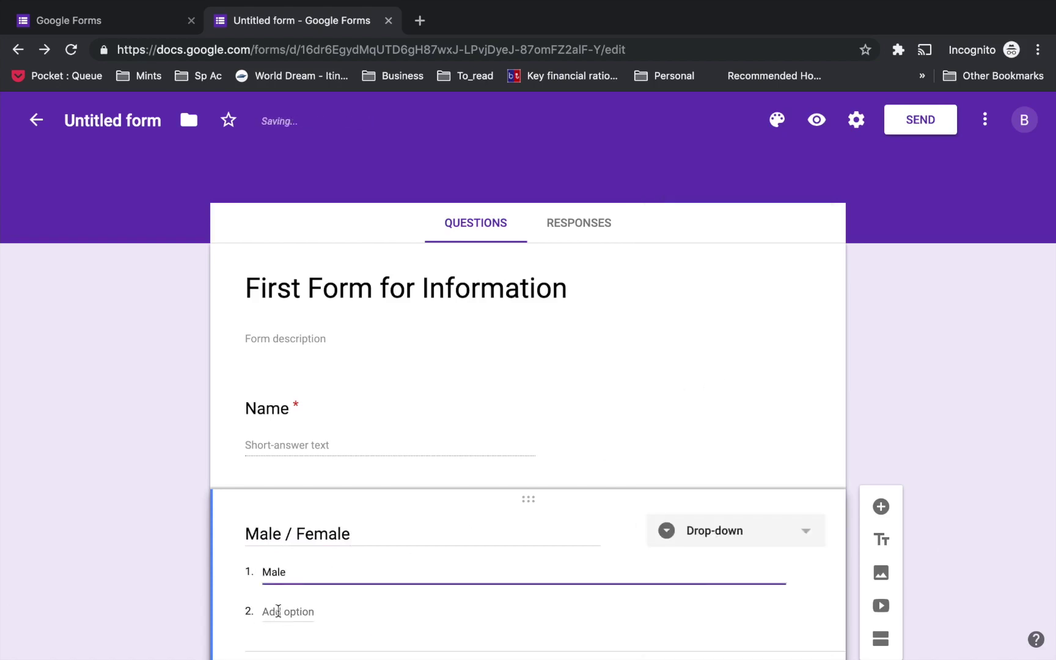
click(273, 647)
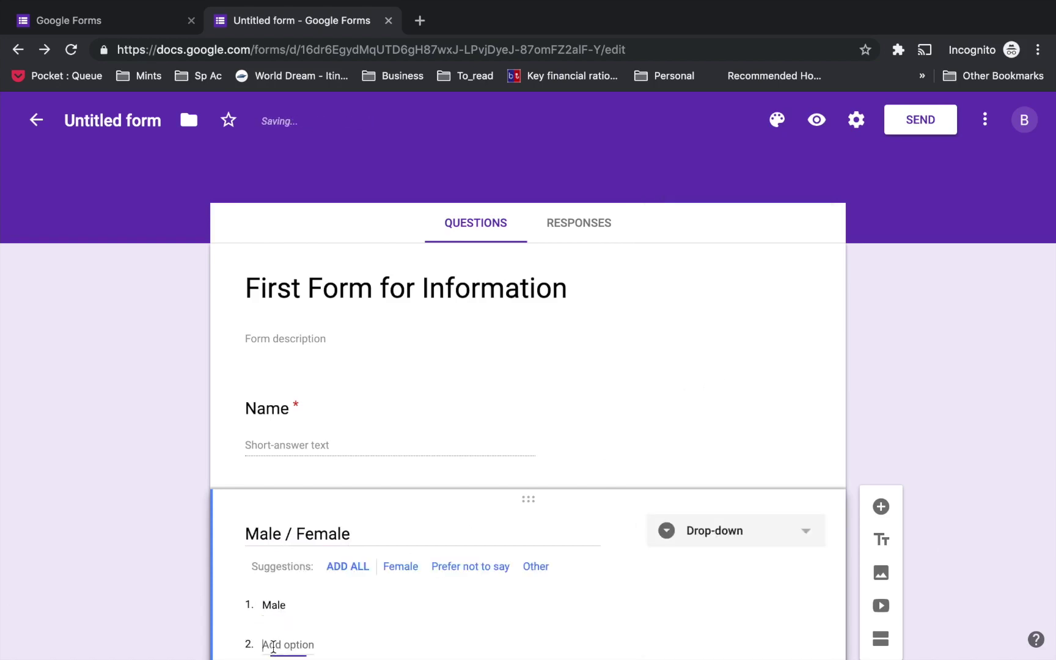
text(Femal)
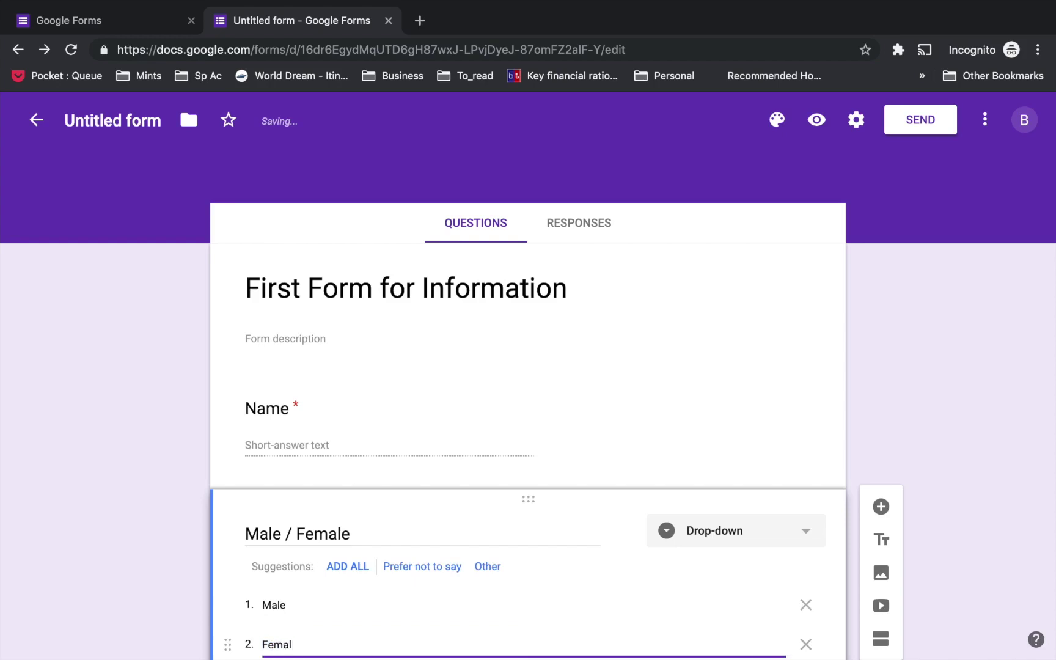
text(e)
scroll(432, 563, down, 3)
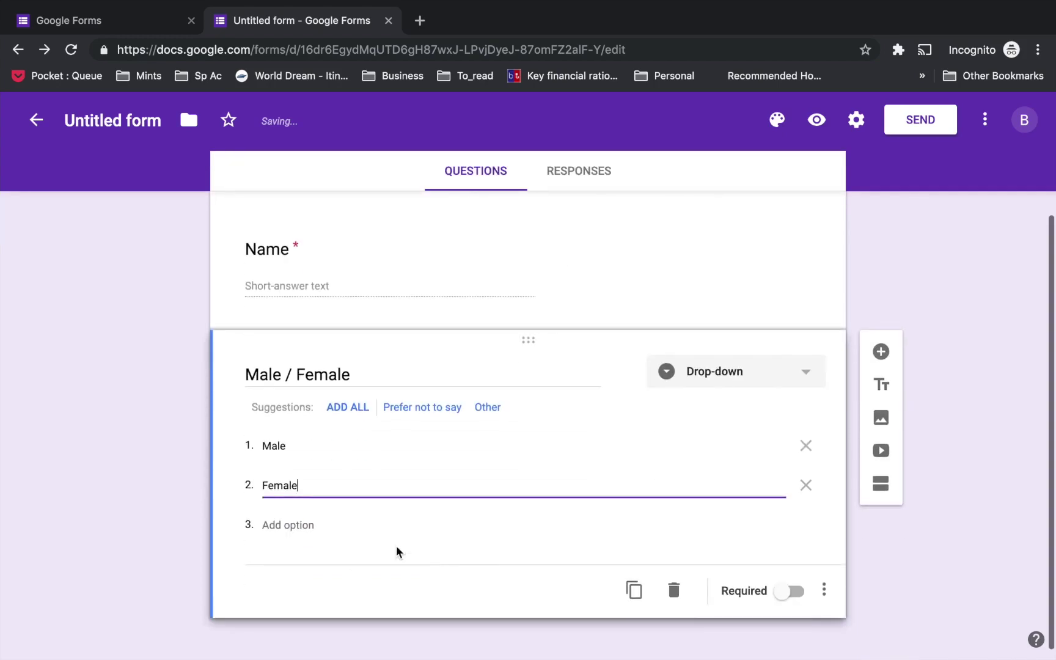
click(276, 531)
click(421, 407)
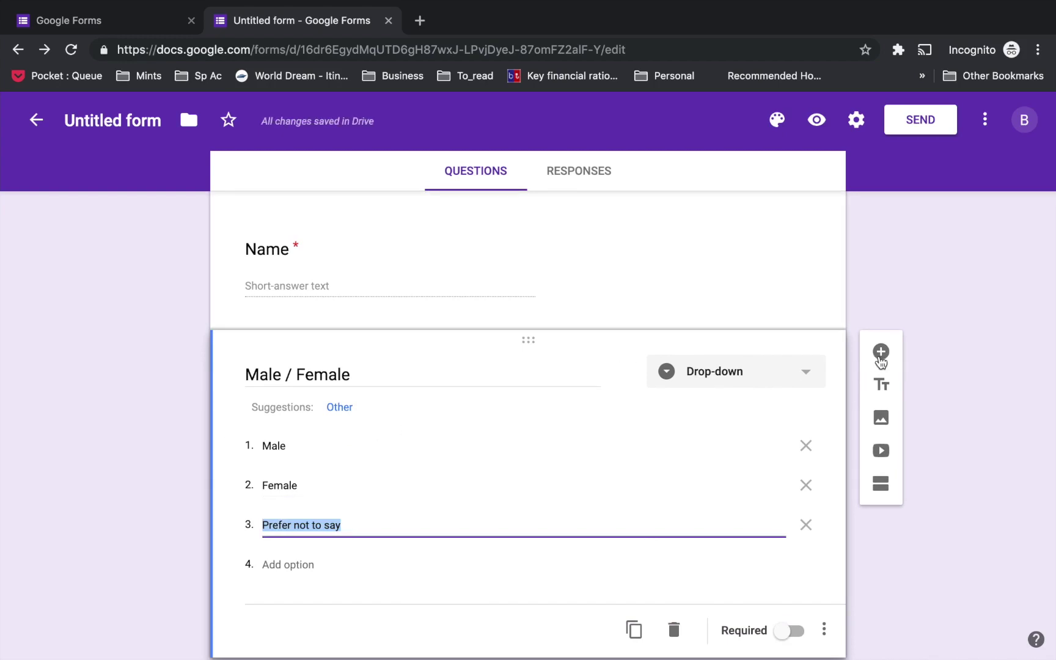
- Add a paragraph question titled 'Address'
click(881, 354)
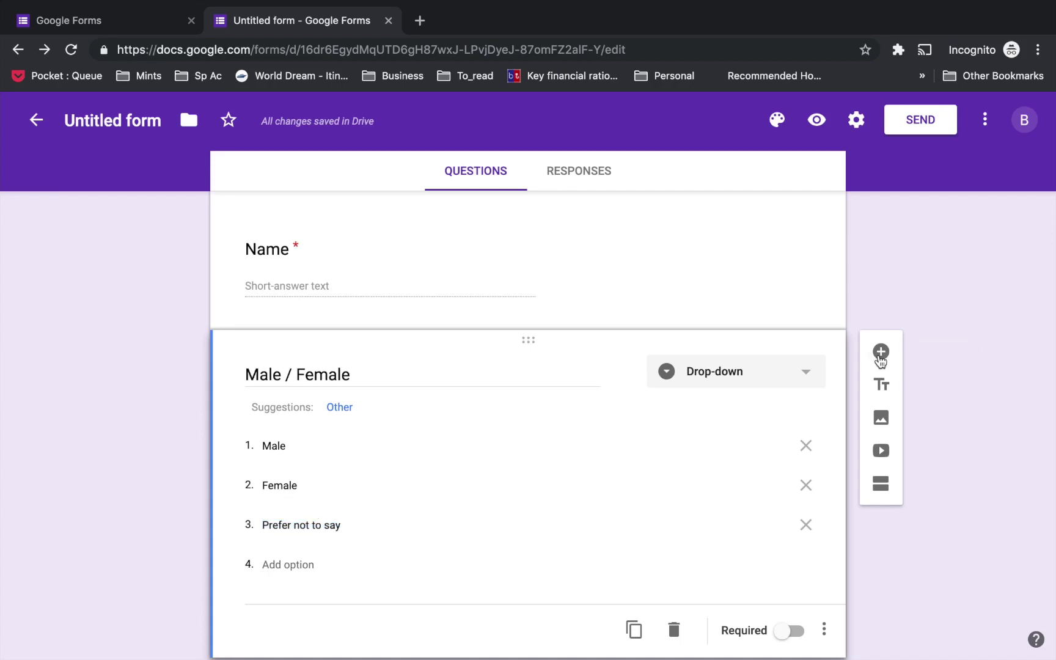
text(Adre)
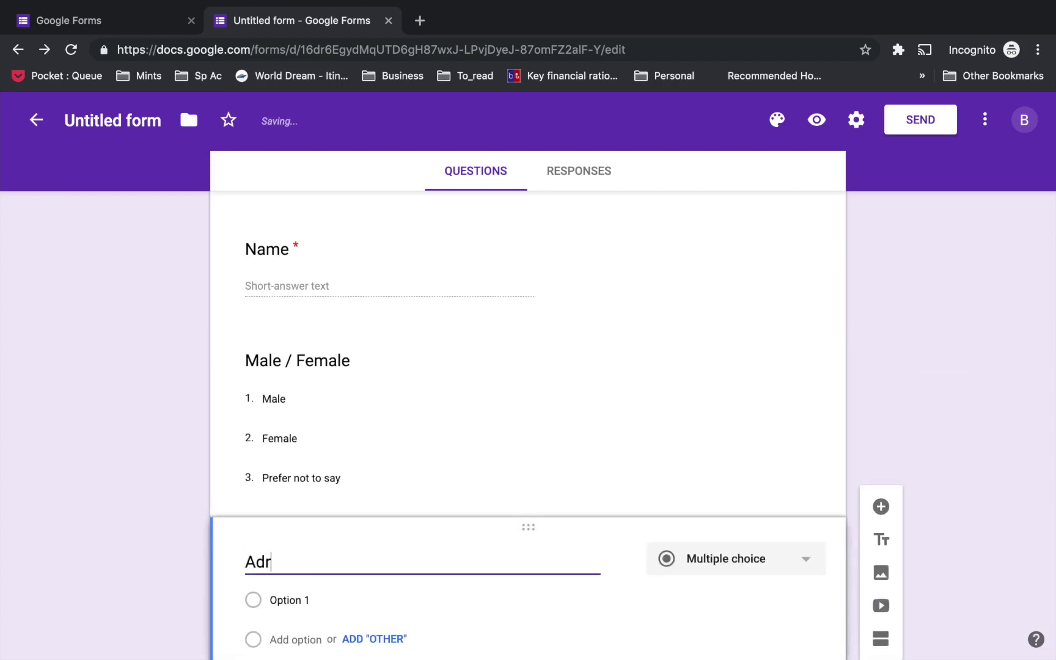
key(BackSpace)
key(BackSpace)
text(dress)
click(802, 569)
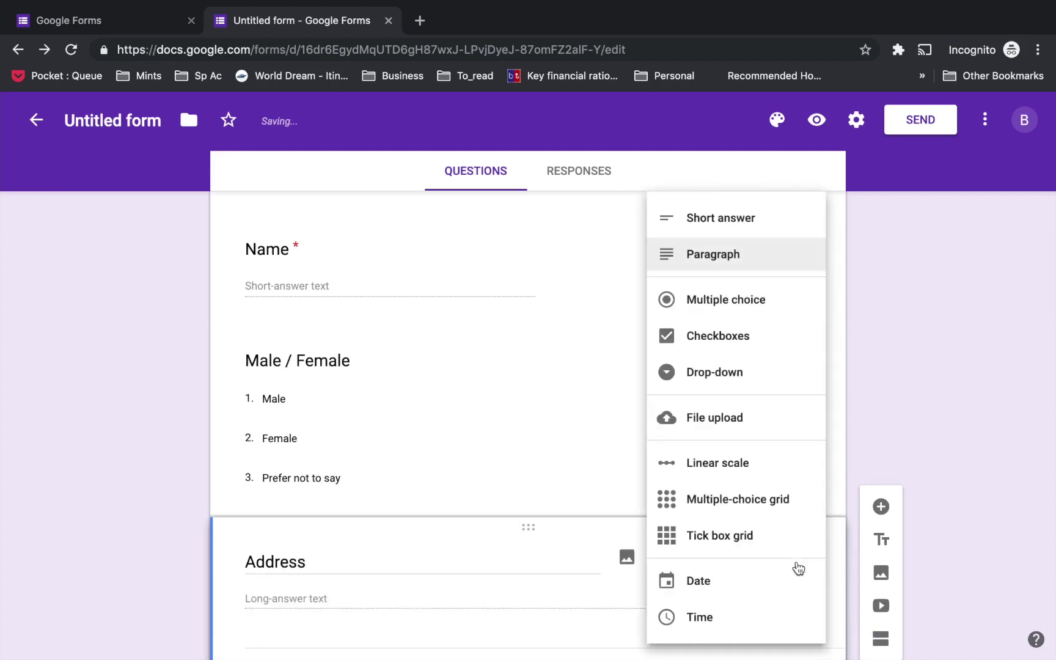
click(709, 257)
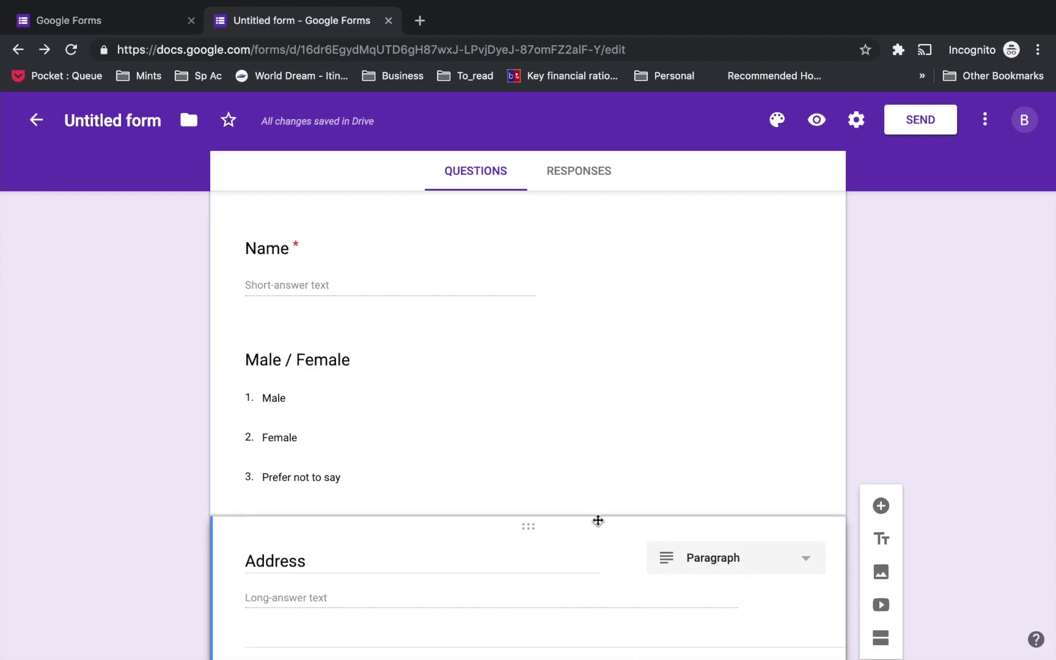
scroll(597, 519, down, 3)
scroll(600, 397, up, 3)
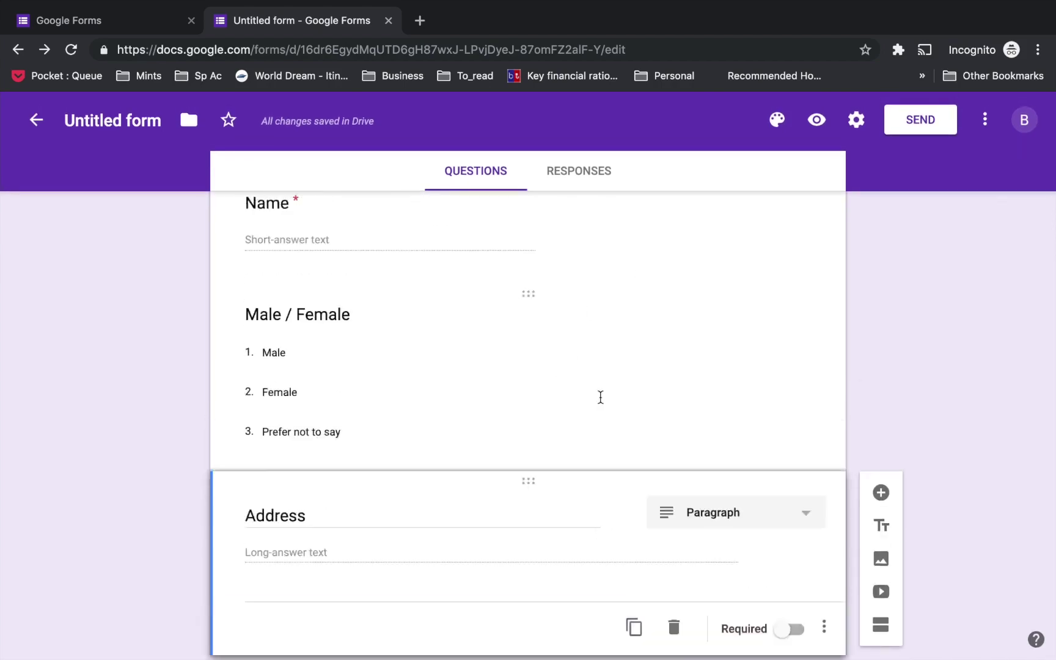
scroll(738, 358, down, 3)
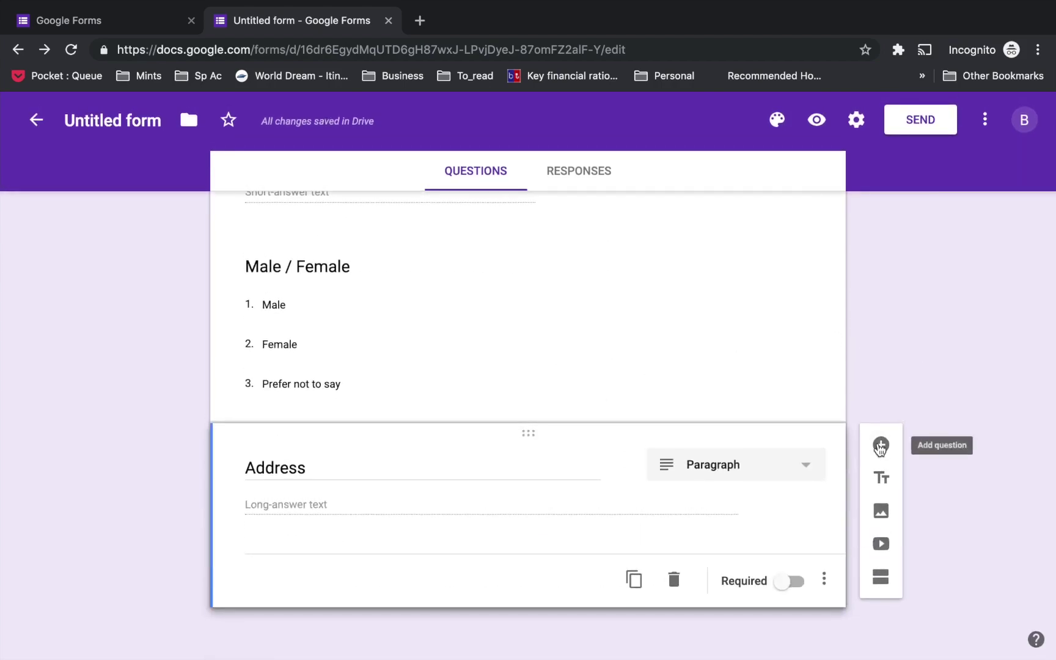
- Add a multiple-choice 'Interests' question with Reading, Sports, Arts and Other options
click(881, 446)
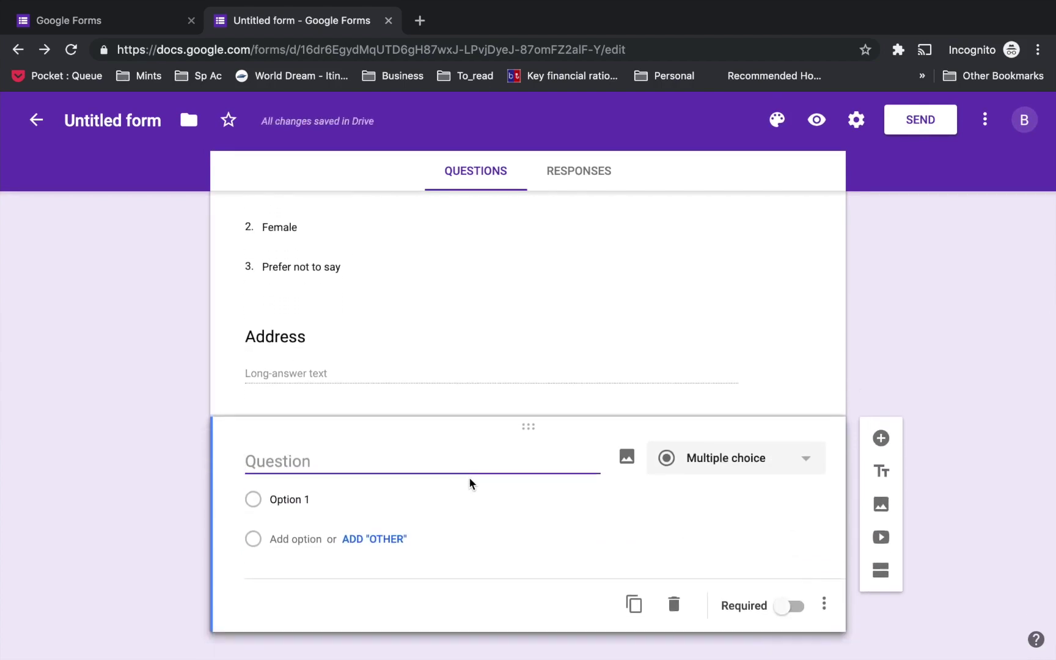
text(Interests)
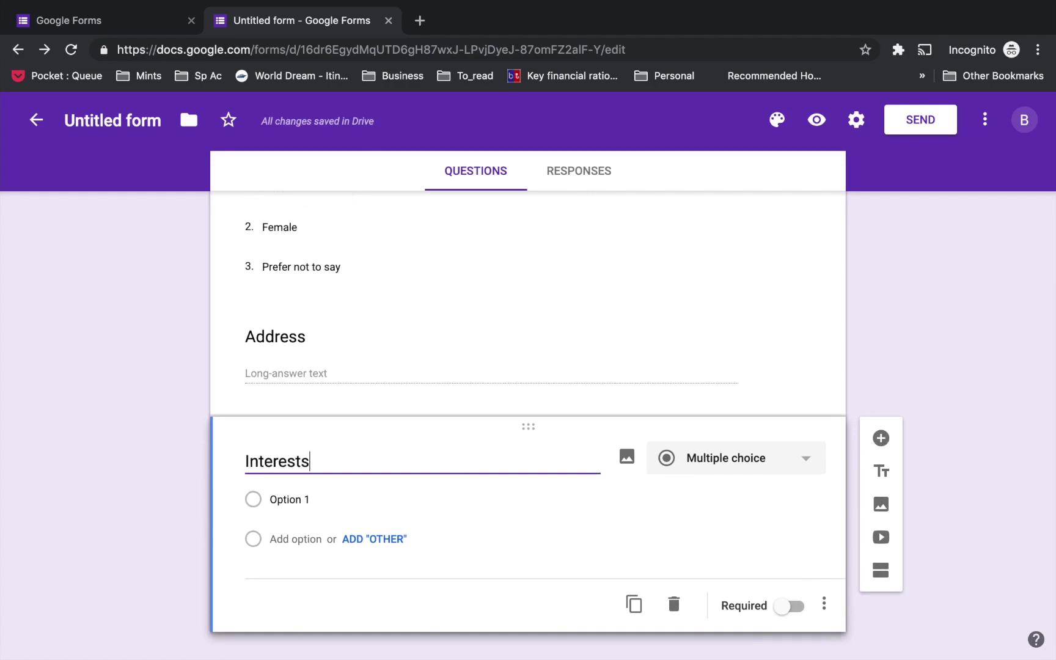
click(754, 459)
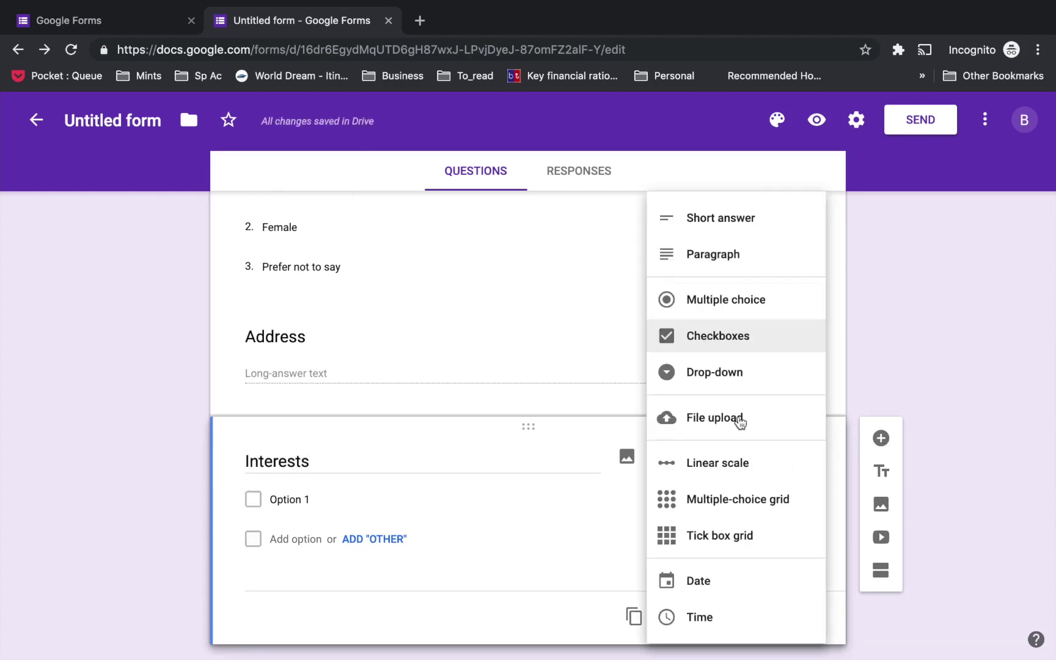
click(726, 300)
click(330, 498)
text(Readi)
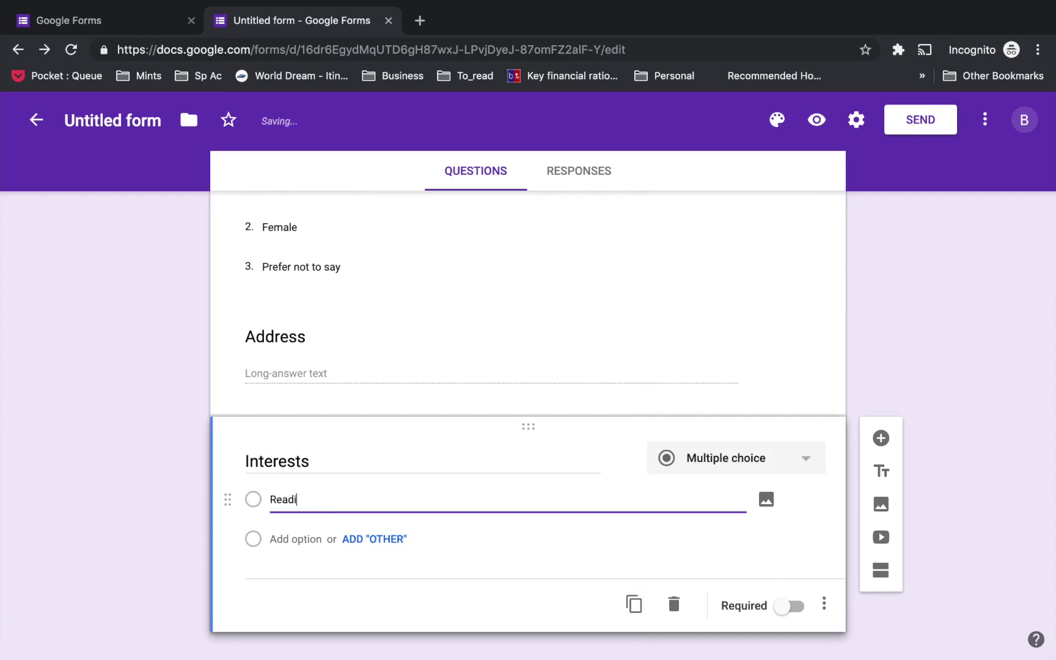
text(ng)
key(Return)
text(Sports)
key(Return)
text(Arts)
click(382, 623)
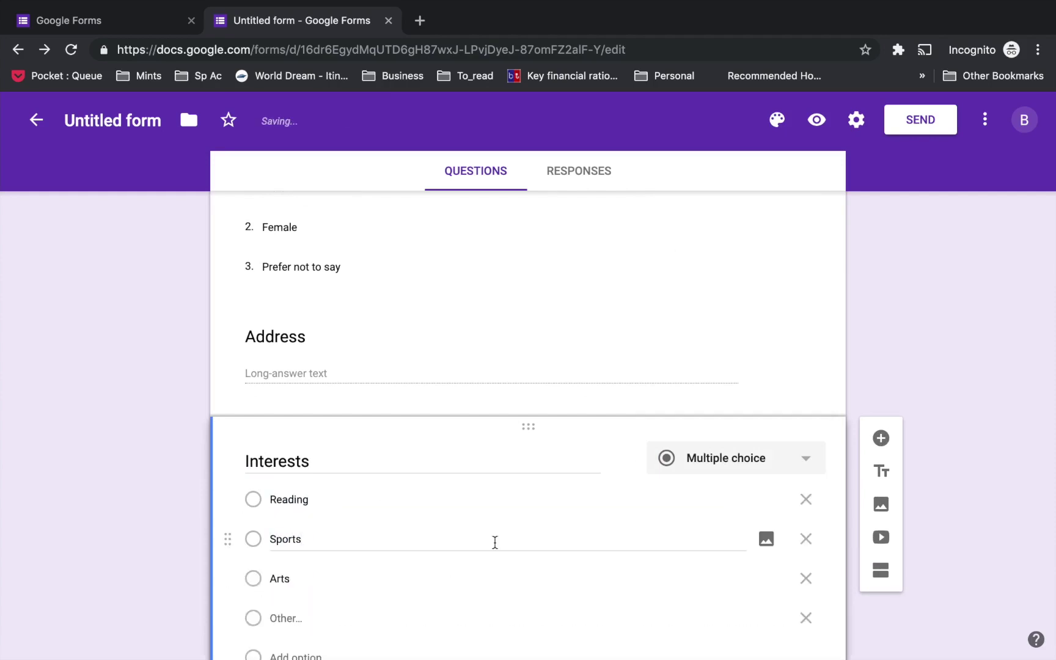
scroll(475, 289, up, 7)
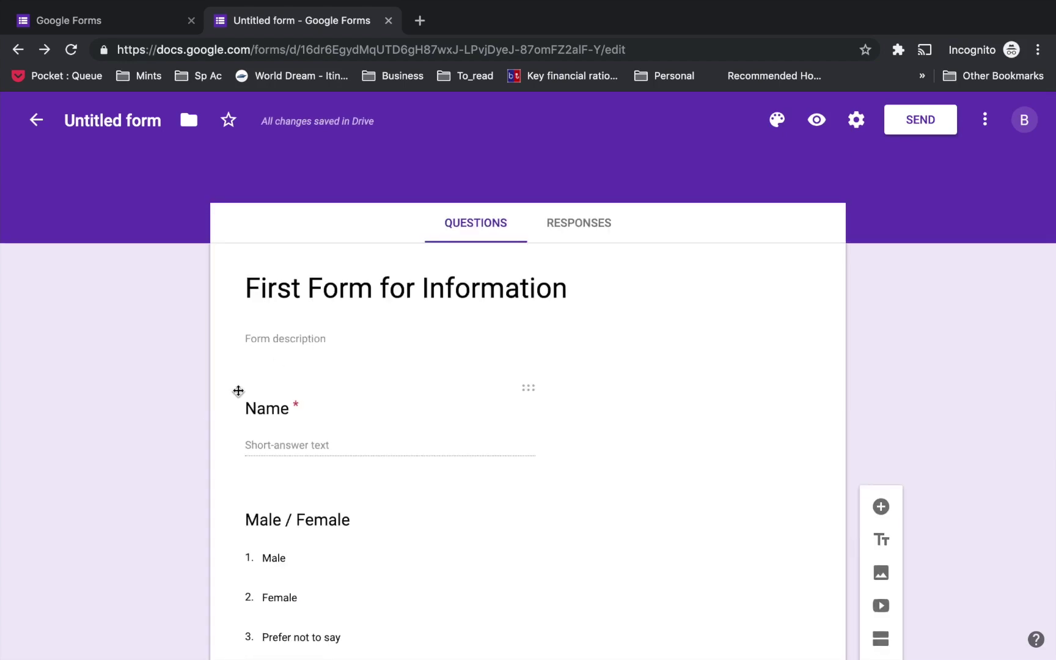
- Switch on Required for the Male / Female, Address and Interests questions
scroll(375, 426, down, 3)
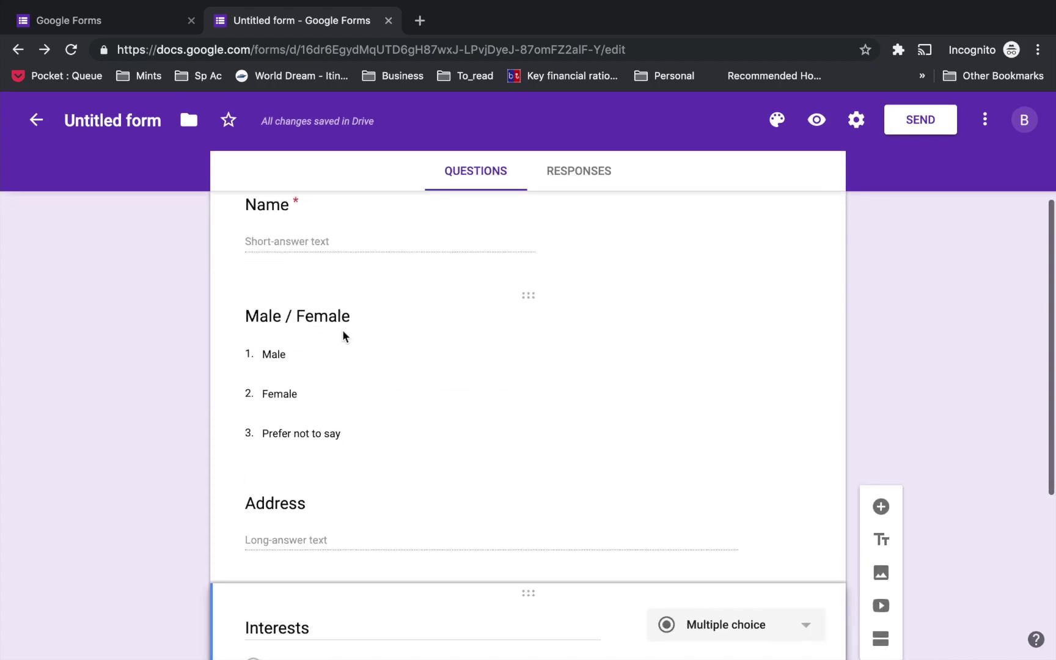
click(486, 479)
click(563, 394)
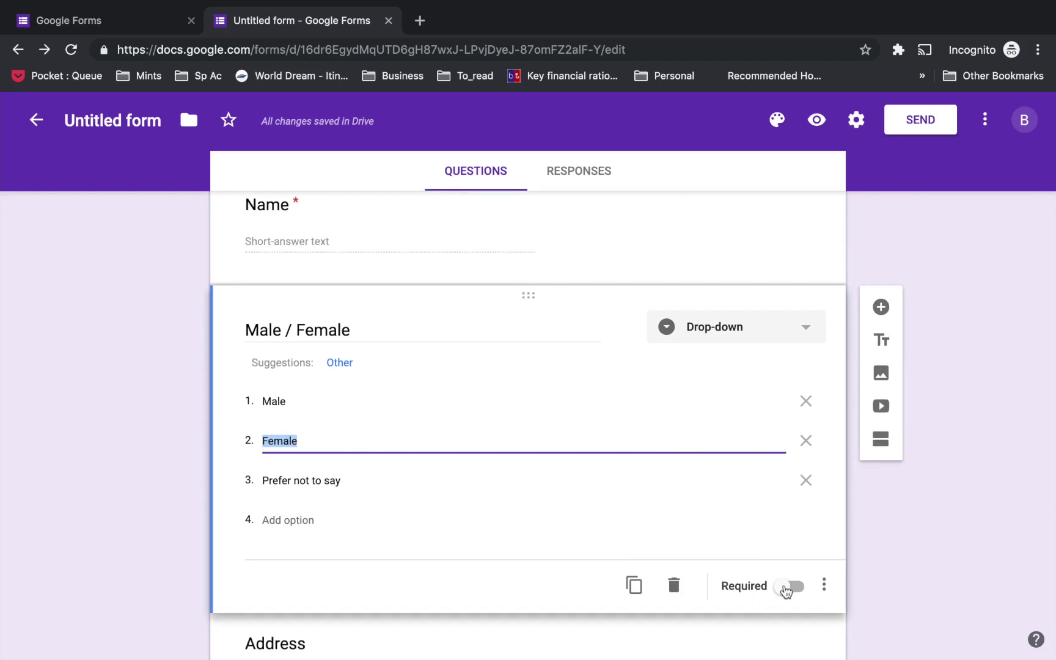
click(789, 586)
scroll(598, 522, down, 5)
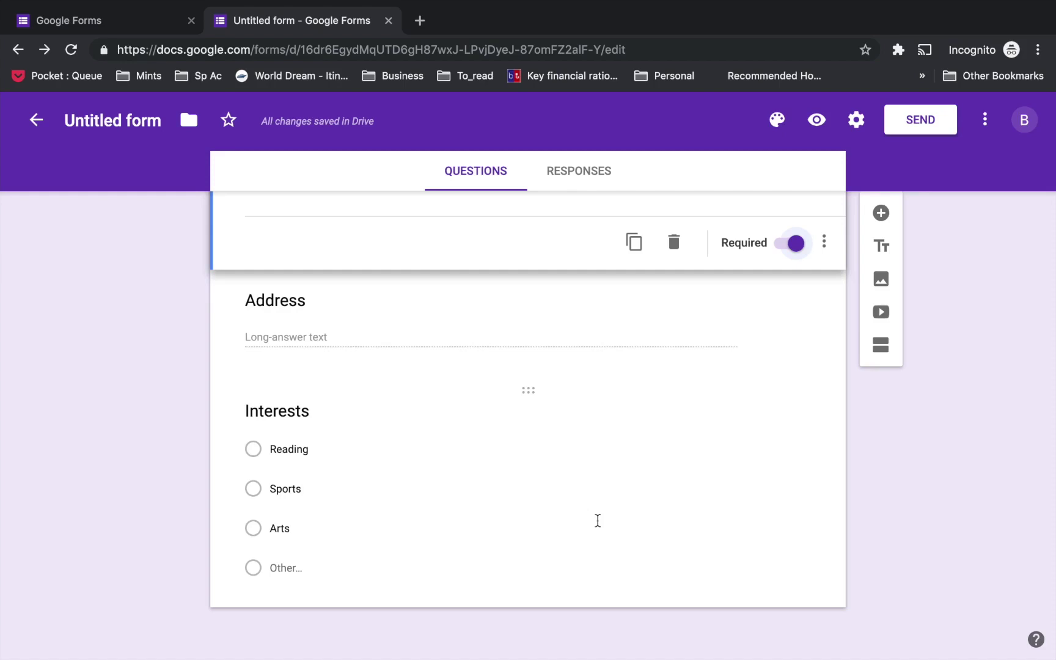
click(483, 335)
click(790, 356)
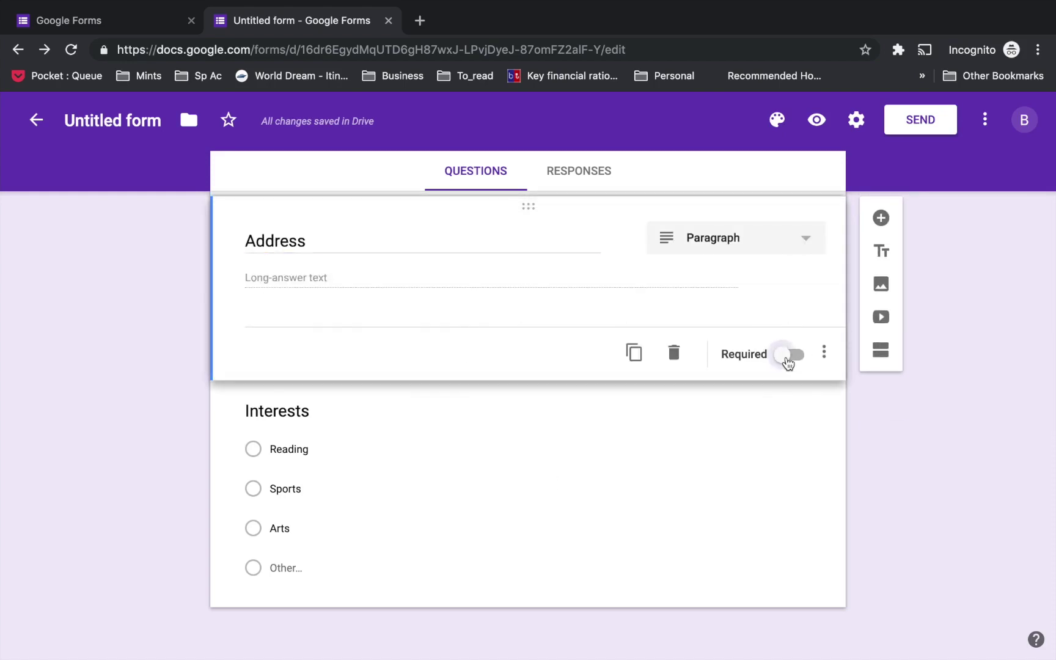
click(420, 411)
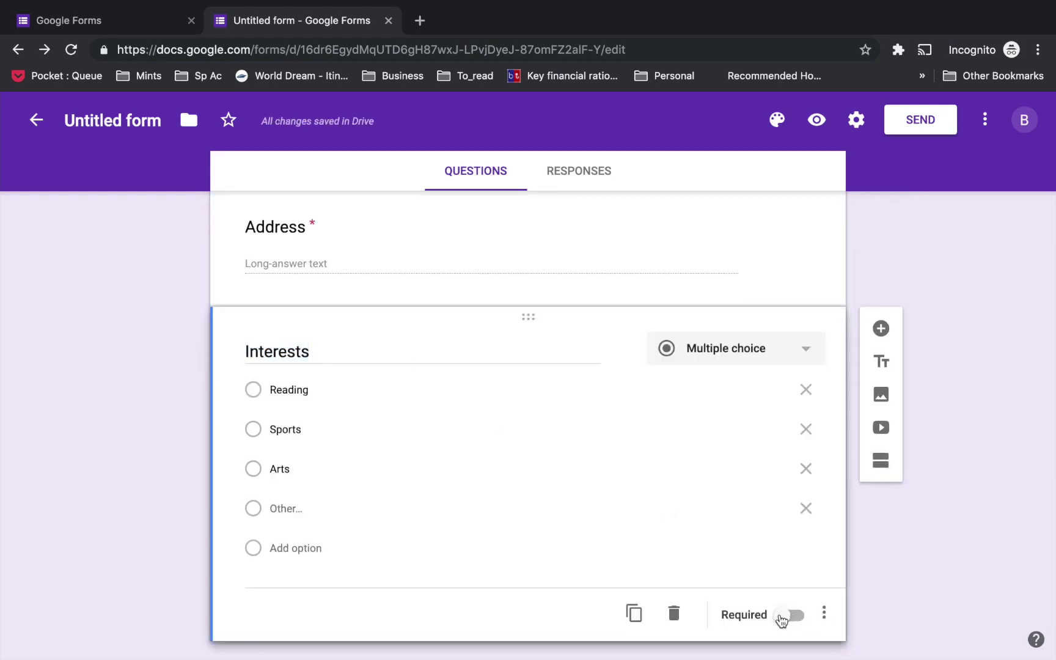
click(789, 616)
scroll(625, 514, up, 5)
scroll(617, 505, up, 3)
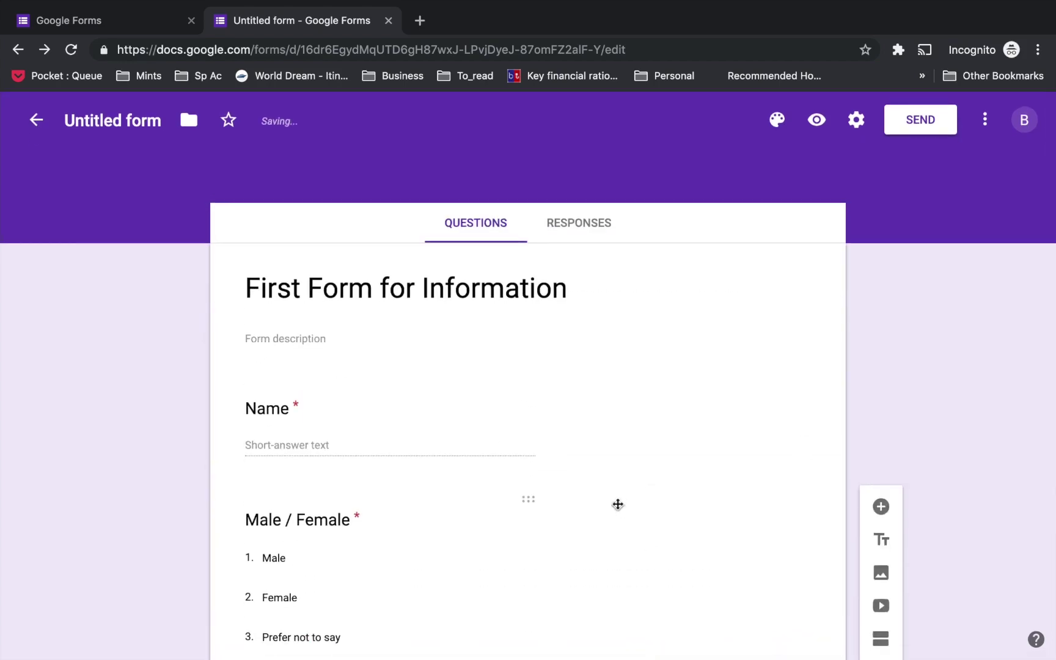
scroll(617, 505, down, 4)
scroll(625, 403, up, 4)
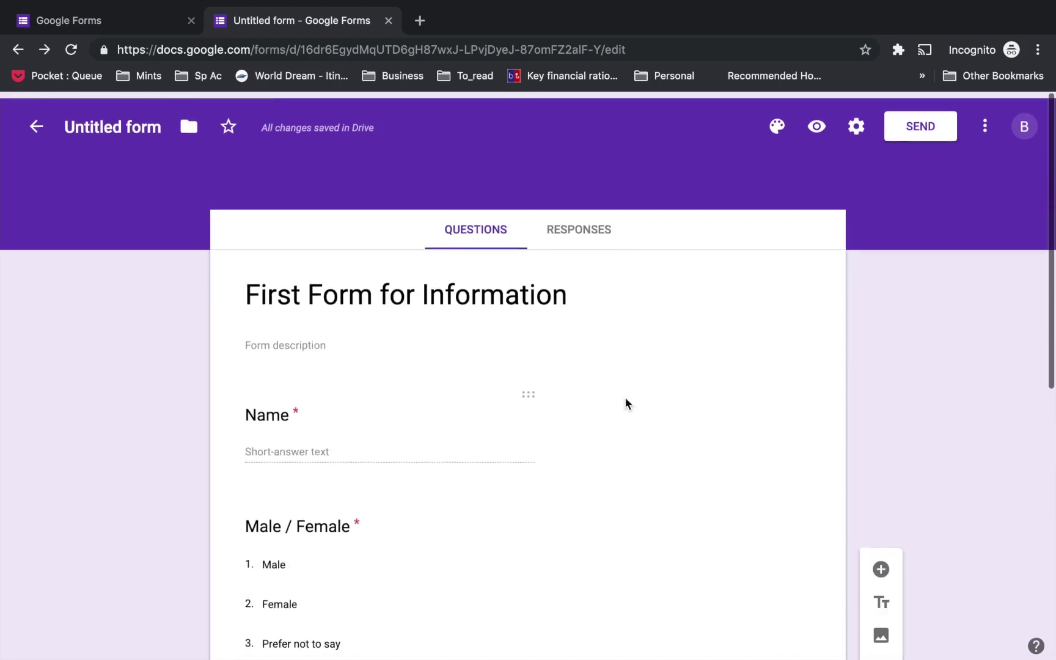
- Pick the light blue theme colour and the campfire illustration as the form header
click(780, 121)
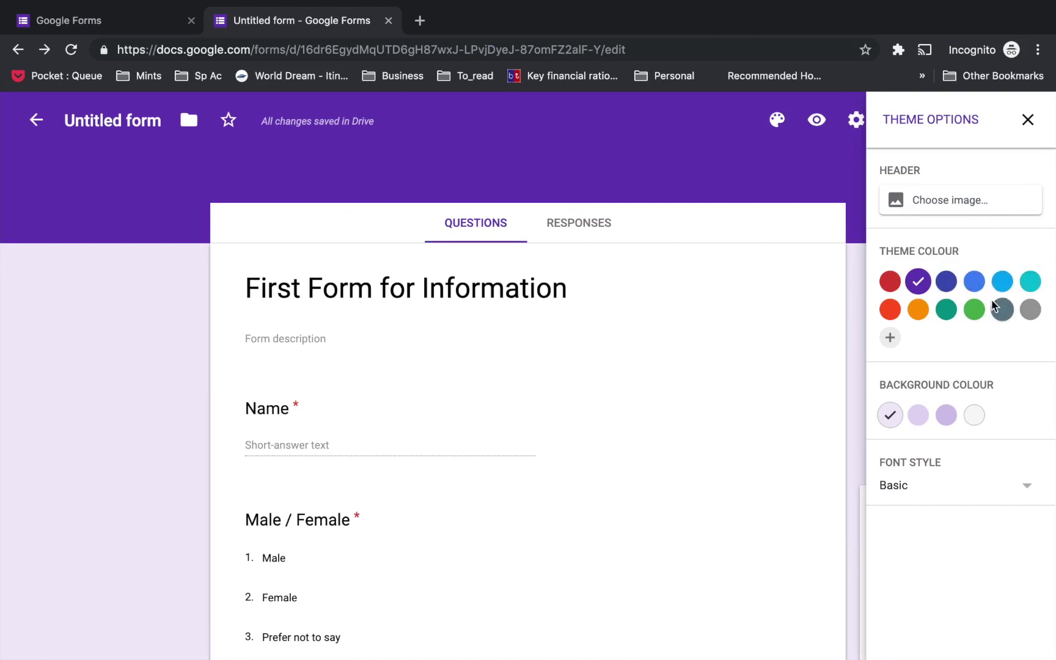
click(1002, 281)
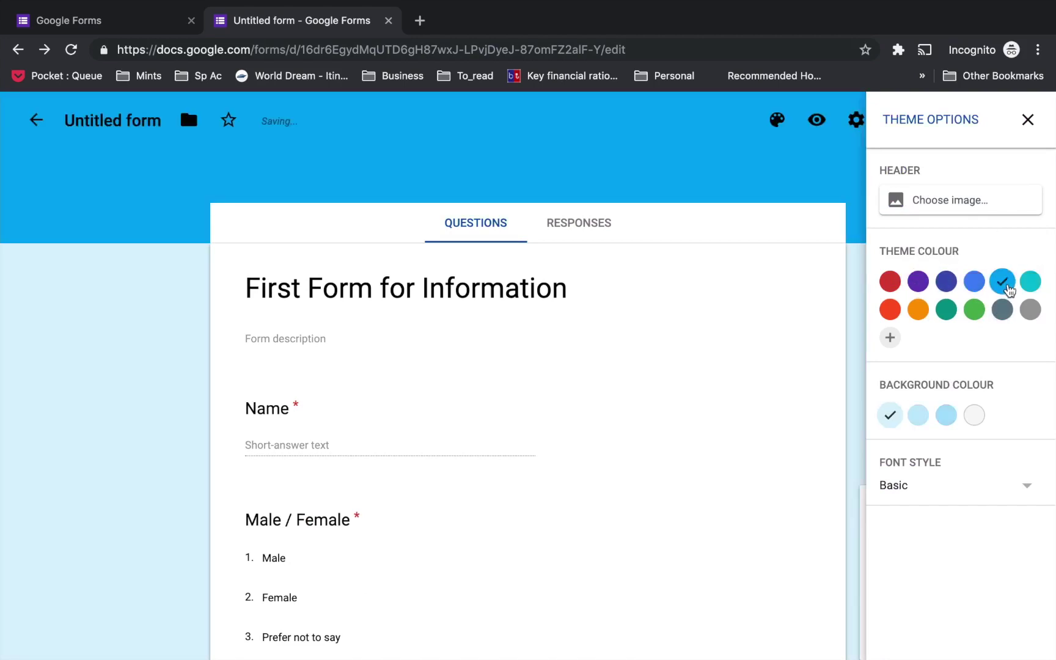
click(933, 209)
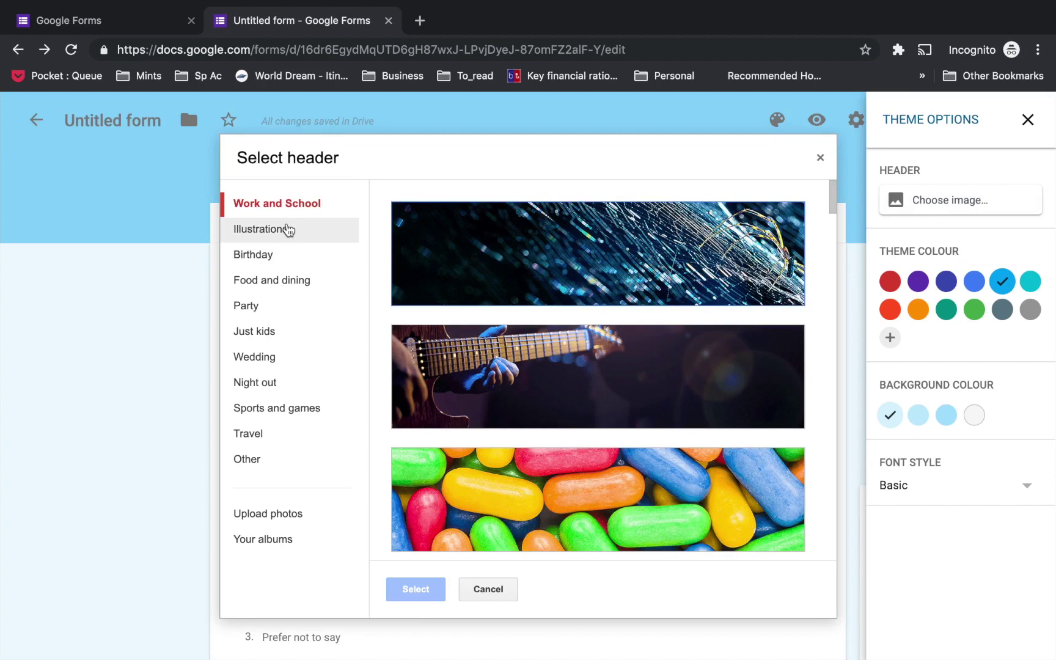
click(295, 310)
click(640, 345)
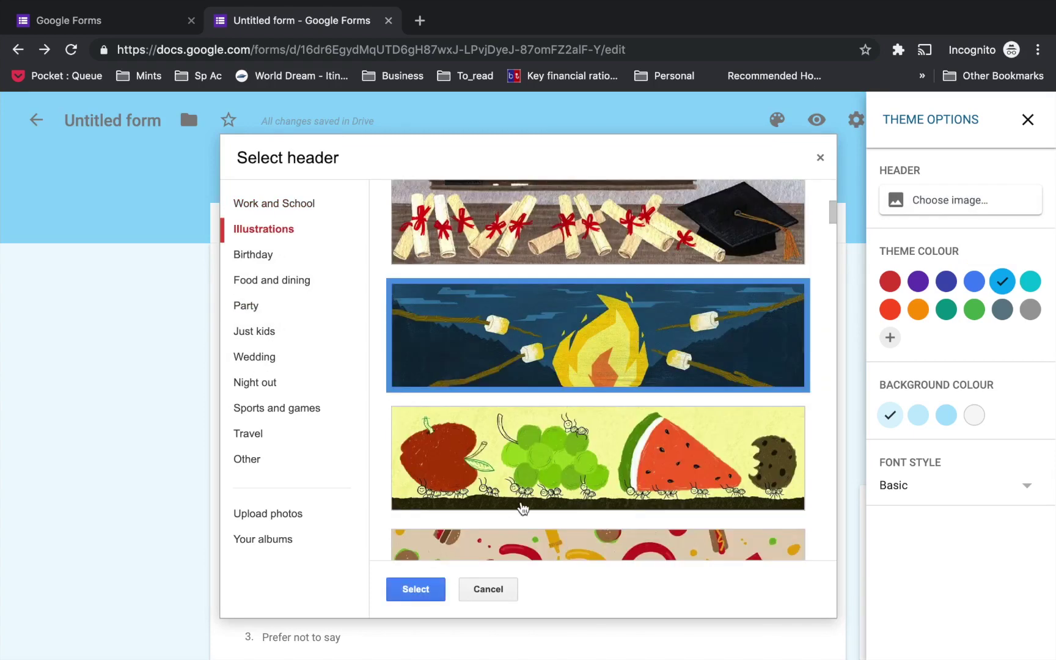
scroll(524, 505, down, 2)
click(420, 591)
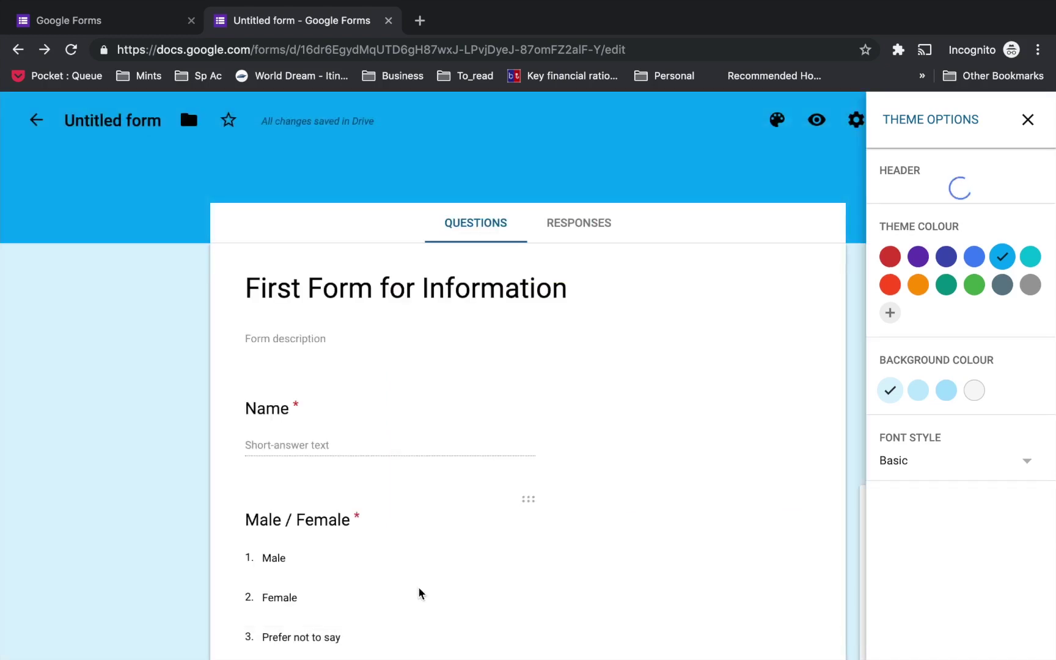
scroll(783, 375, down, 2)
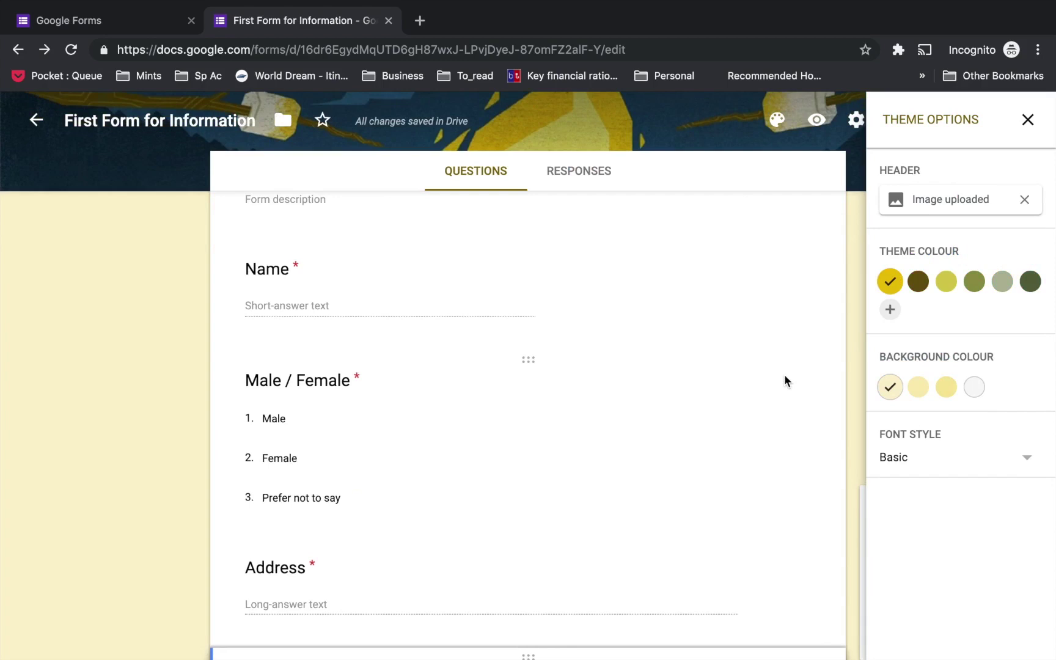
click(1028, 119)
scroll(924, 341, up, 2)
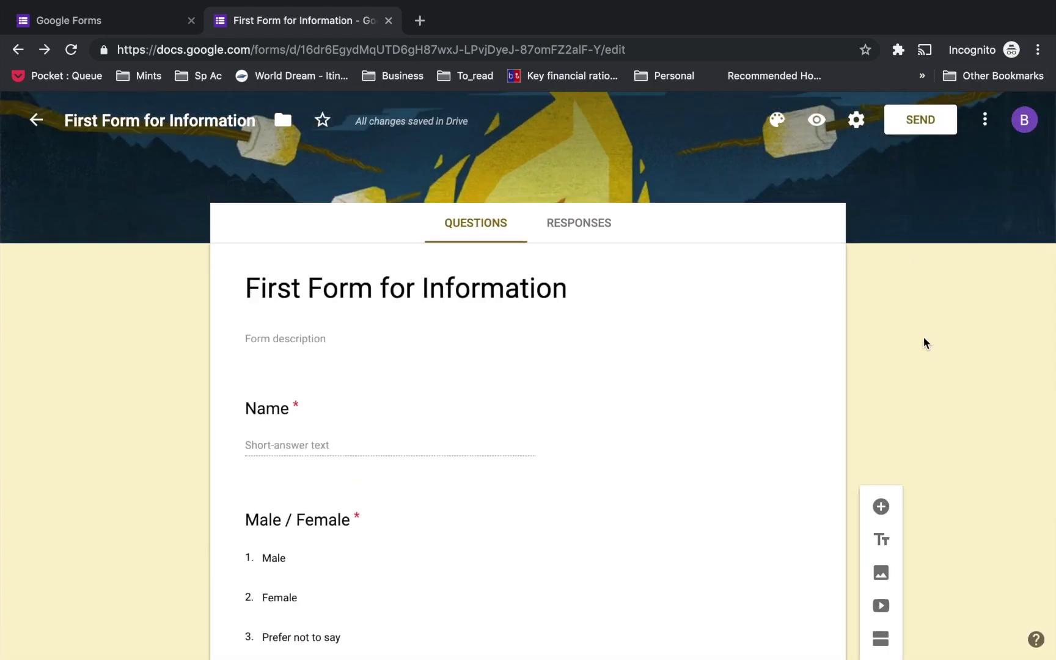
click(817, 122)
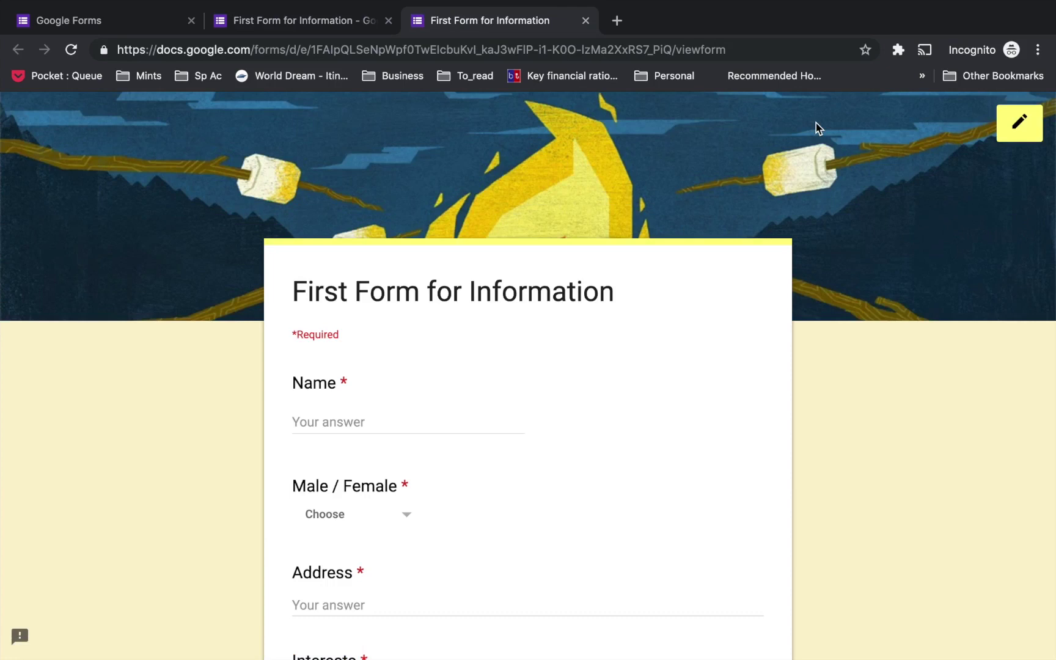
- Look over the form preview, then view the editor's Responses tab showing 0 responses
scroll(892, 514, down, 5)
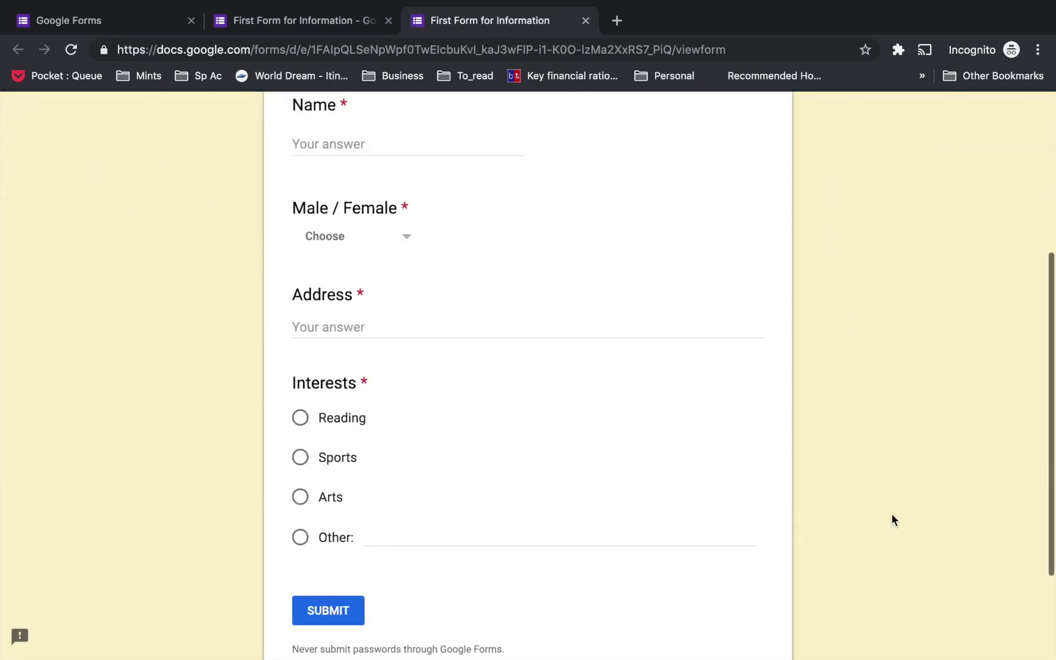
scroll(891, 515, up, 5)
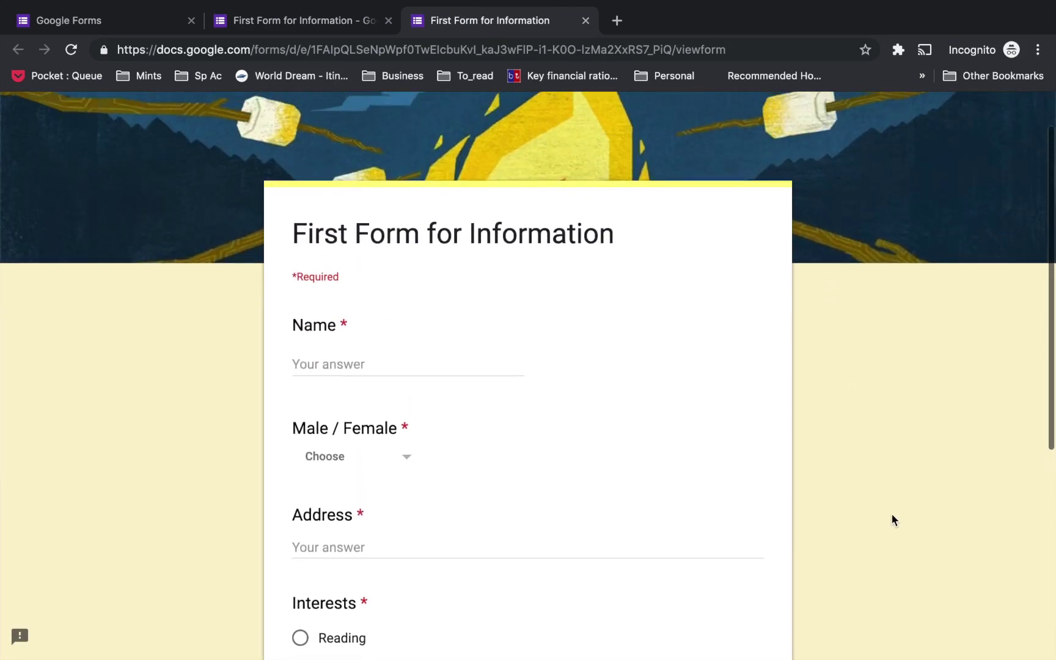
click(324, 23)
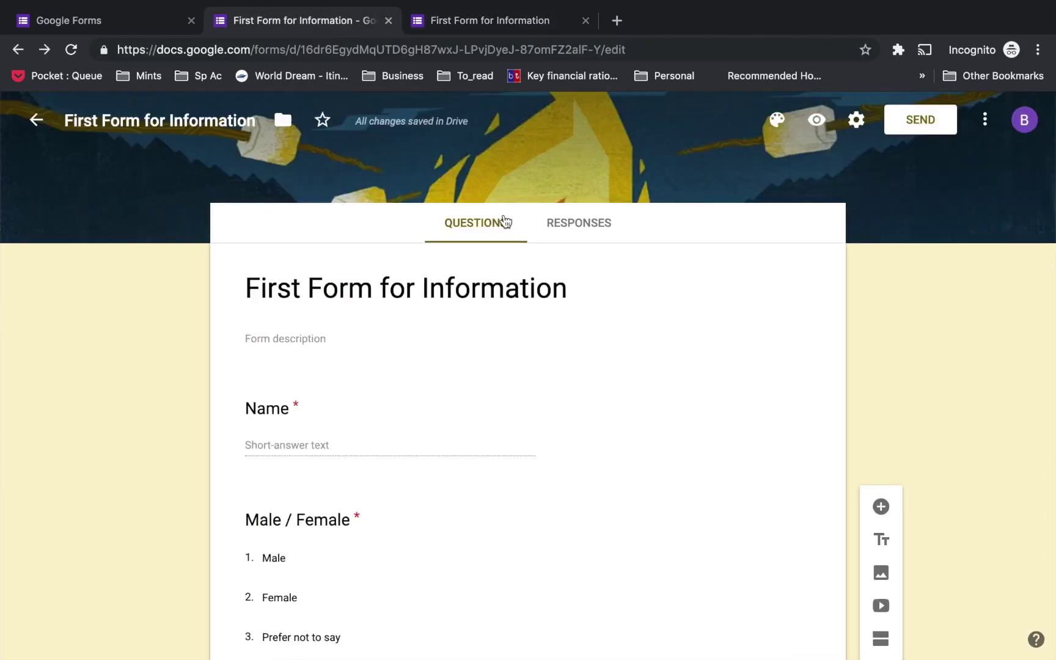
click(590, 231)
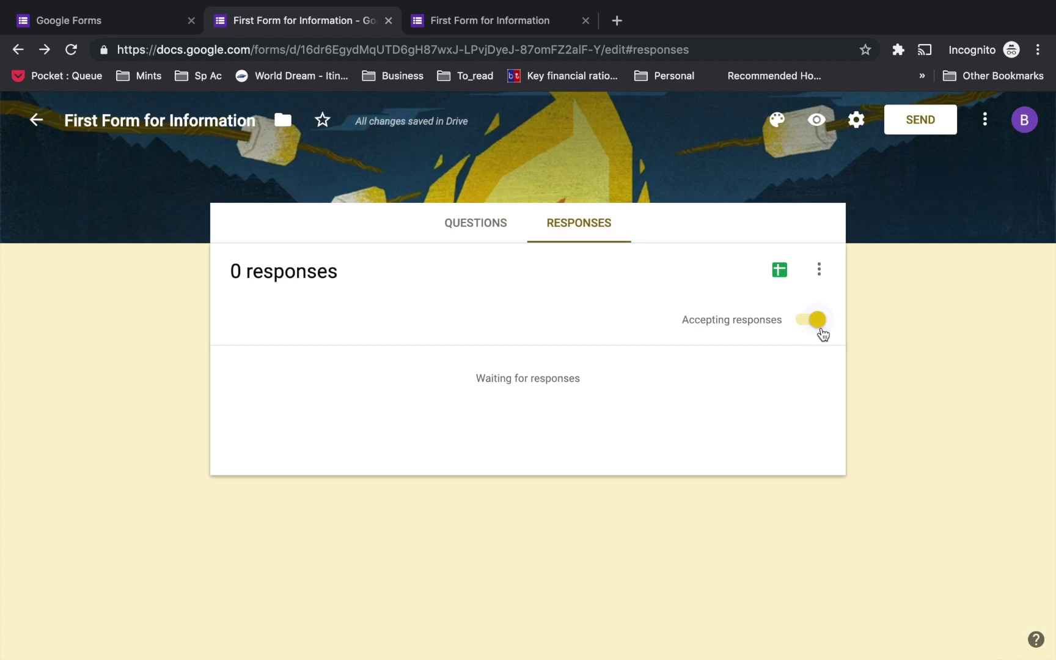
- Turn off accepting responses, then switch it back on
click(819, 321)
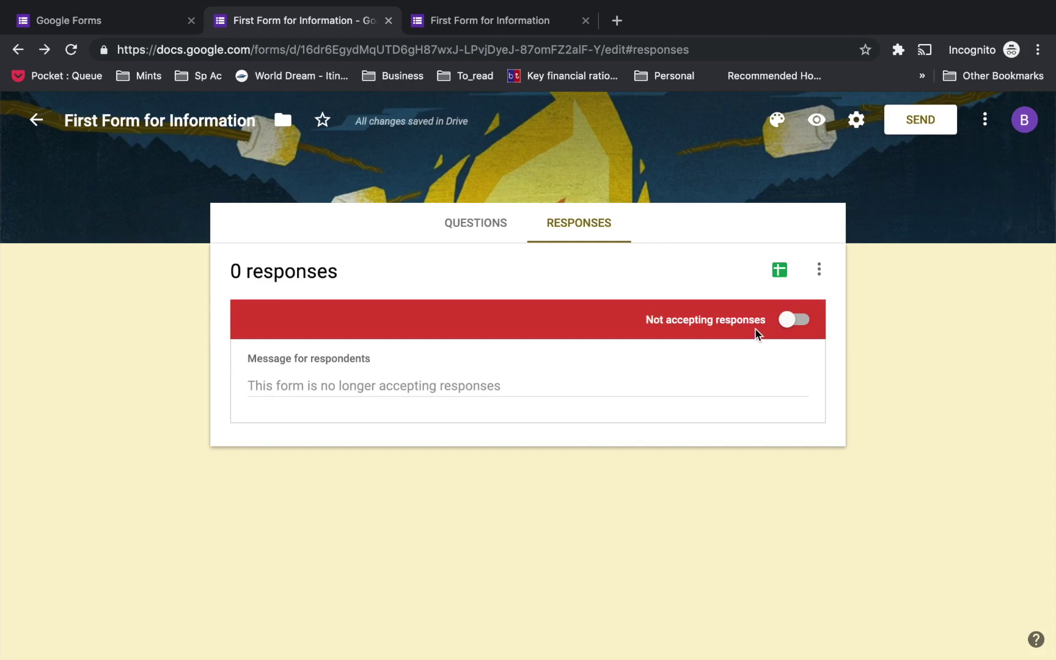
click(793, 321)
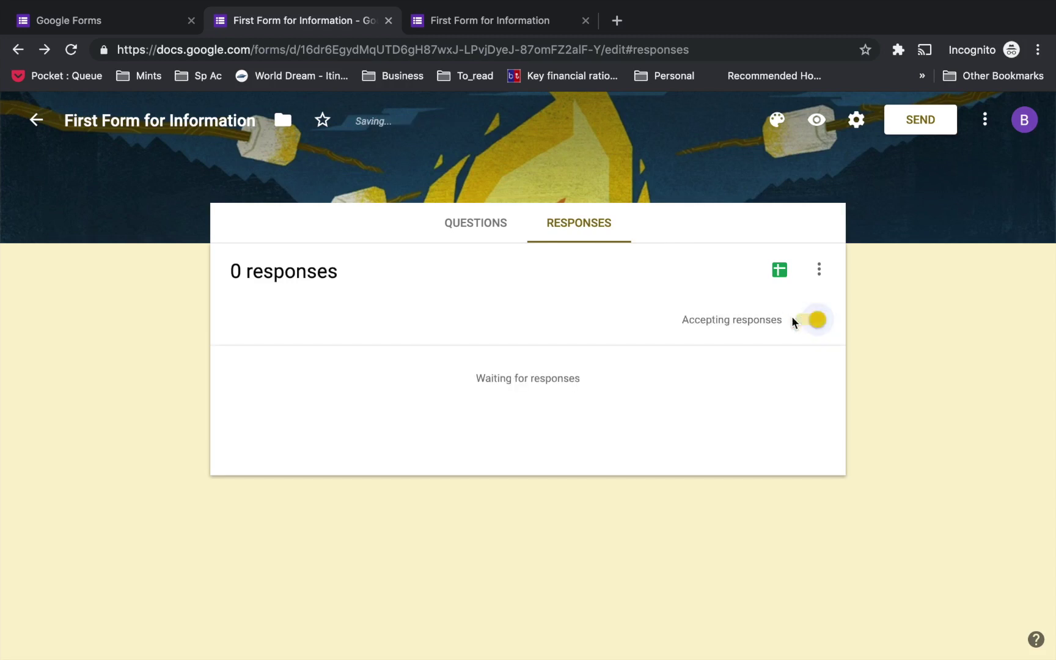
- Link the form to a new spreadsheet named 'First Form for Information (Responses)'
click(789, 275)
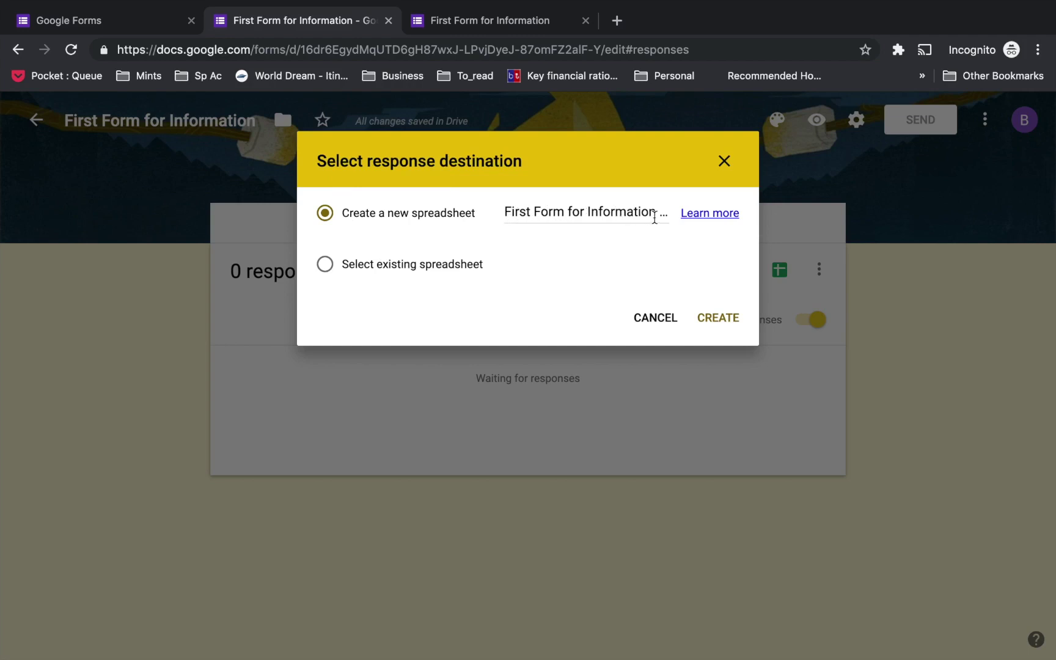
click(715, 322)
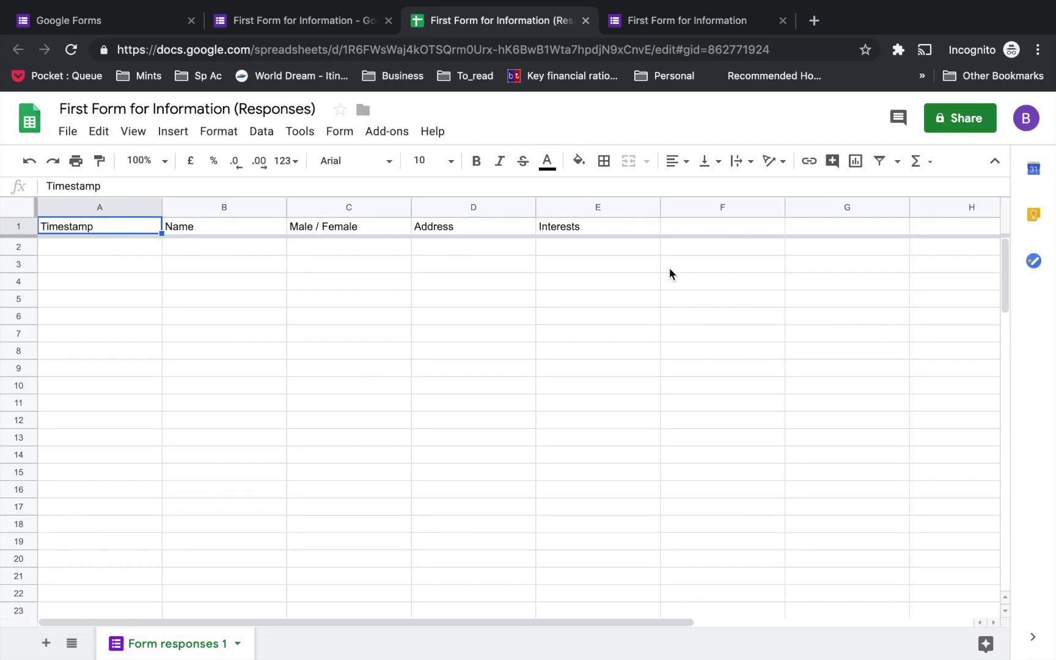
- Return to the 'First Form for Information' tab showing the form's Responses page
click(285, 25)
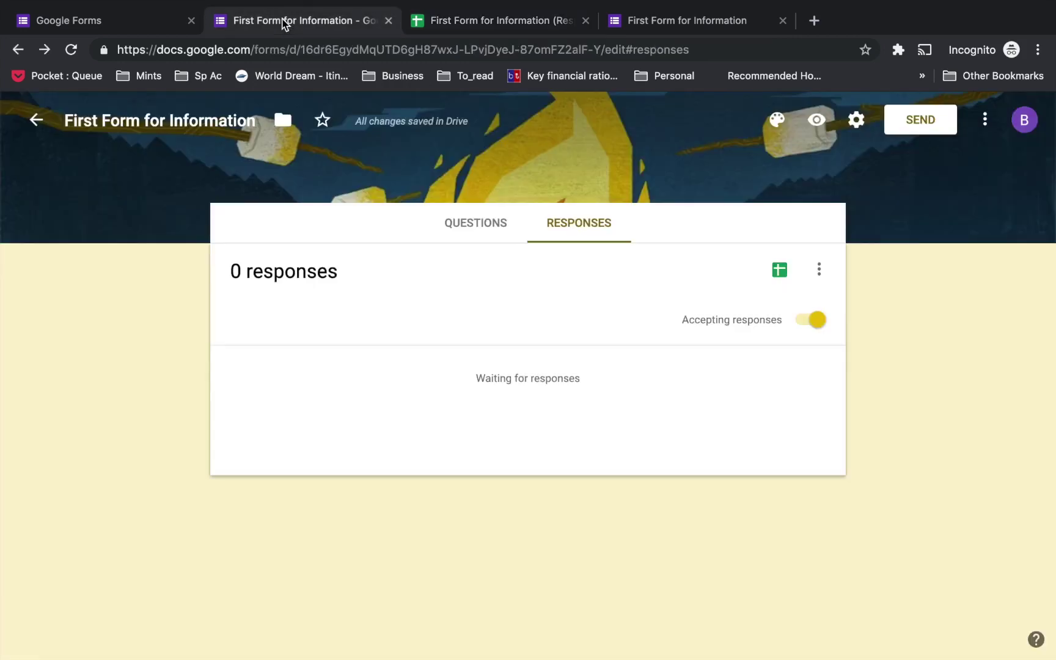
- Copy the form's shortened forms.gle link from the Send form dialog, then close it
click(476, 225)
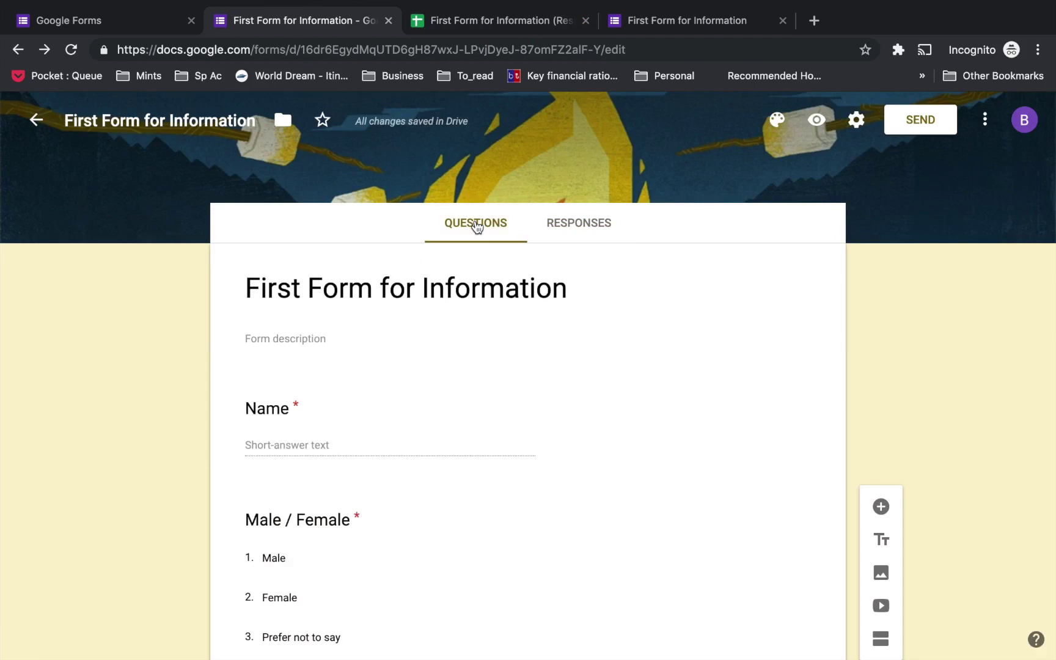
click(914, 126)
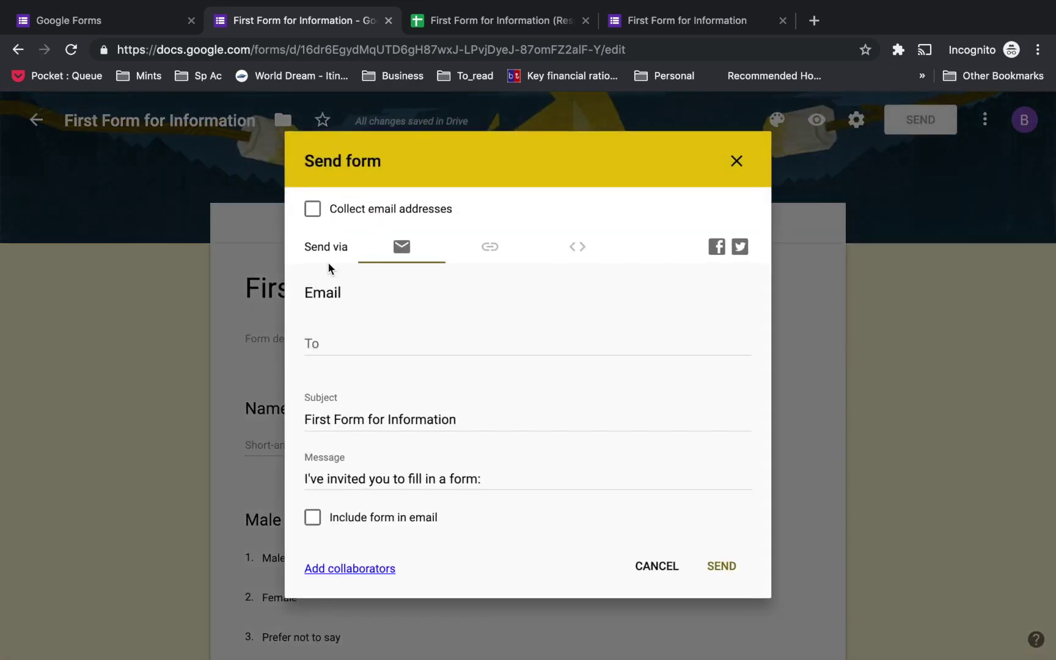
click(500, 253)
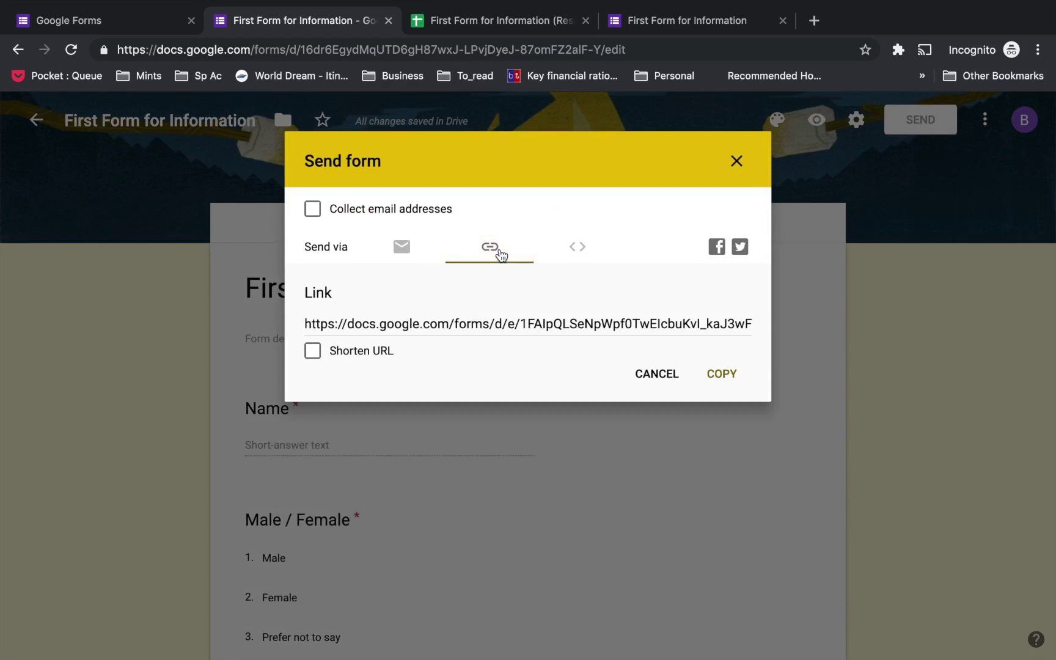
click(311, 352)
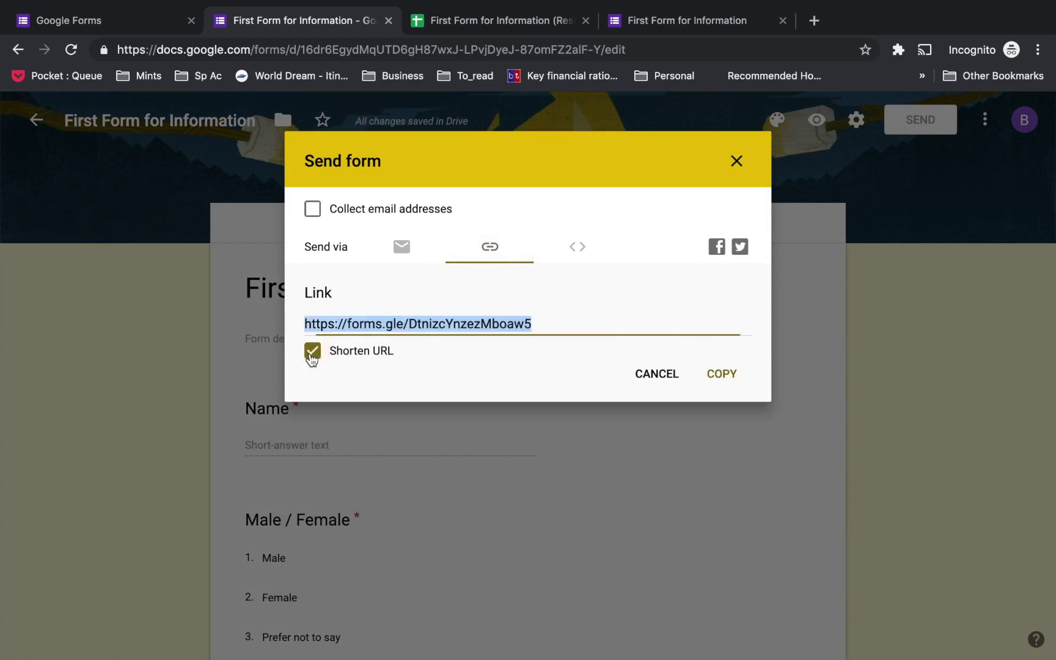
click(404, 249)
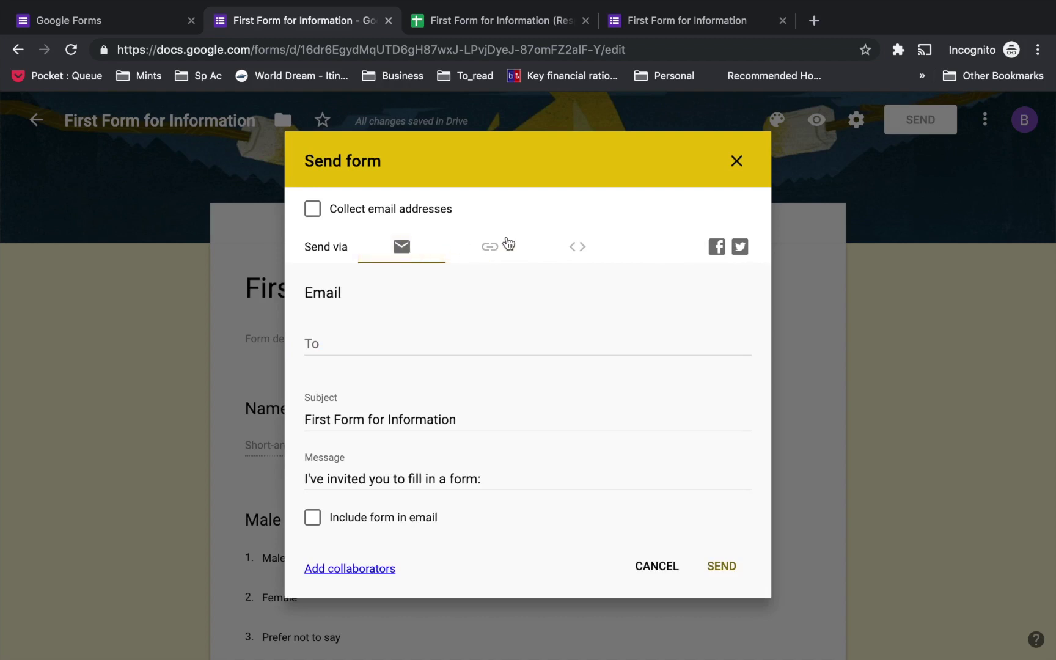
click(490, 246)
click(543, 326)
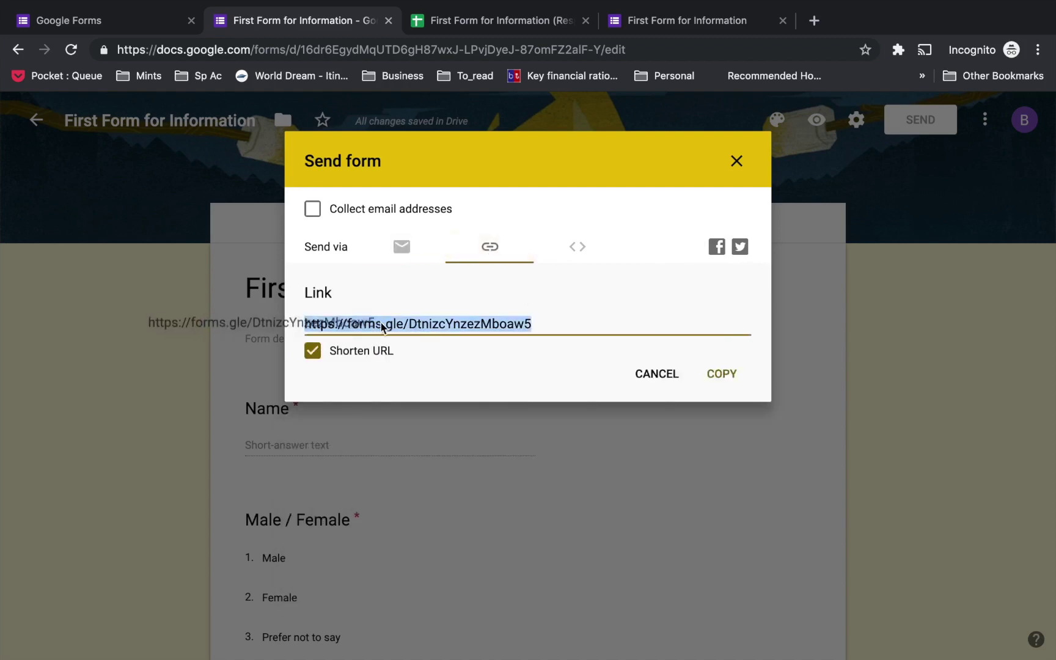
click(717, 375)
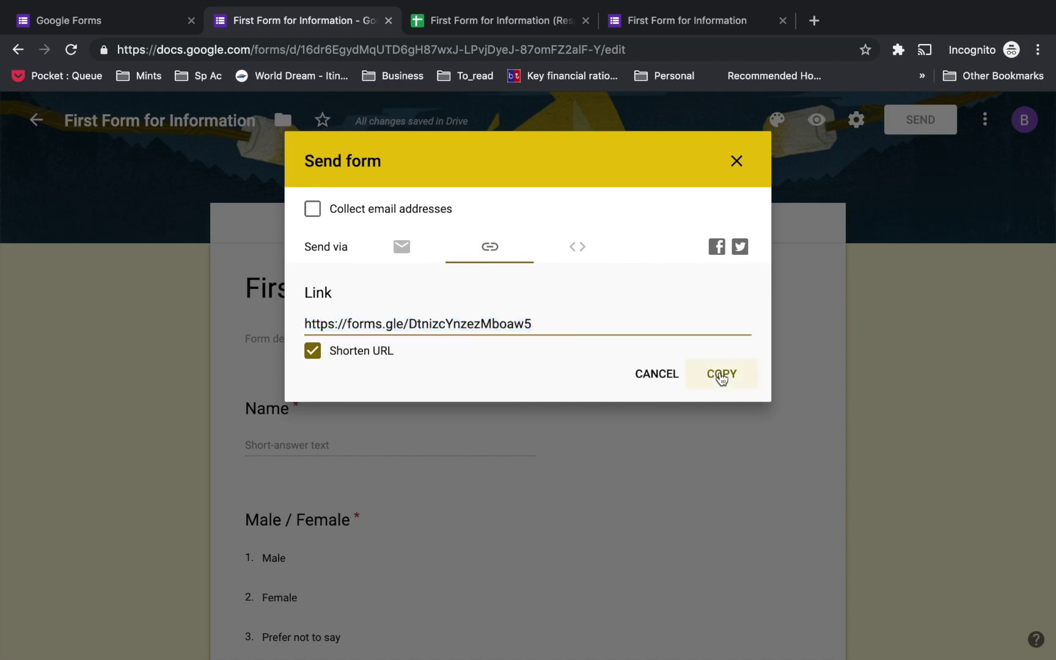
click(738, 163)
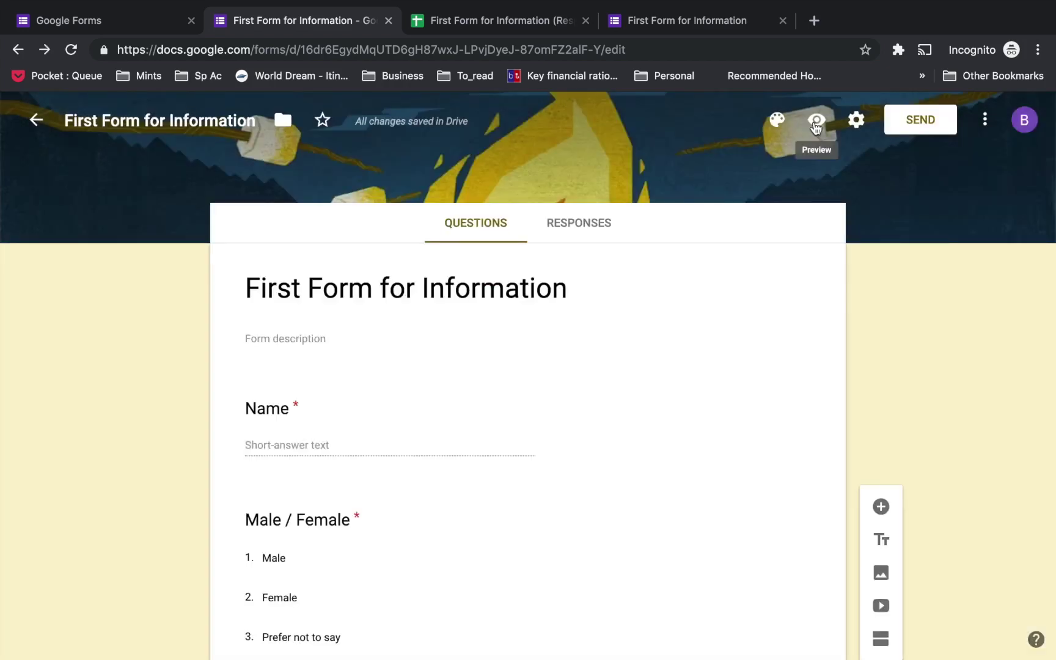
- Preview the form as a respondent and scroll through the Name, Male / Female, Address and Interests questions
click(817, 123)
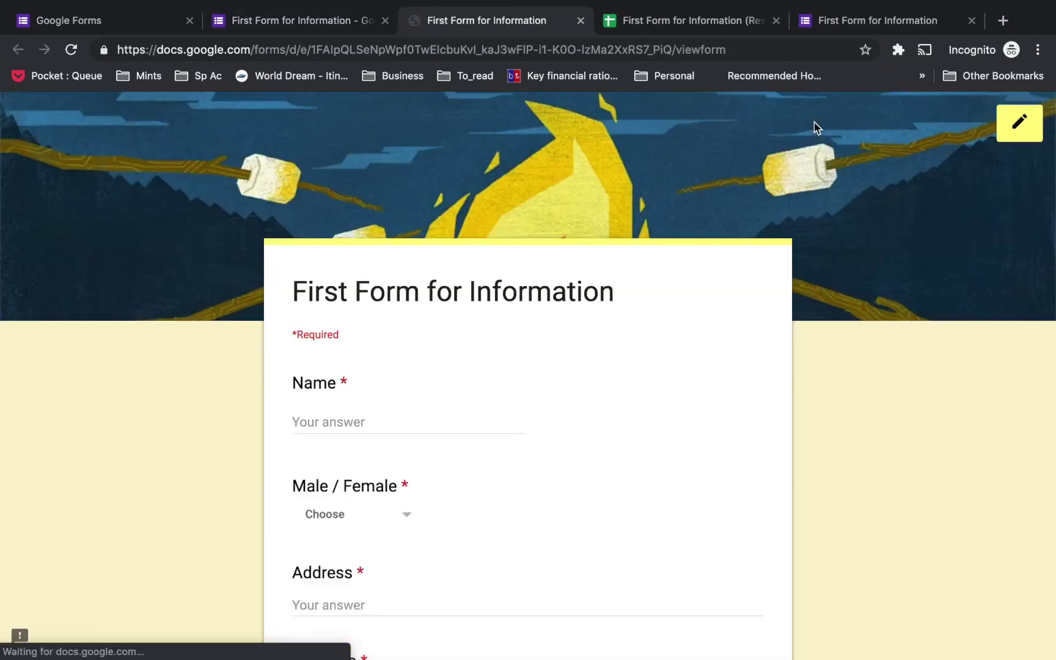
scroll(442, 455, down, 2)
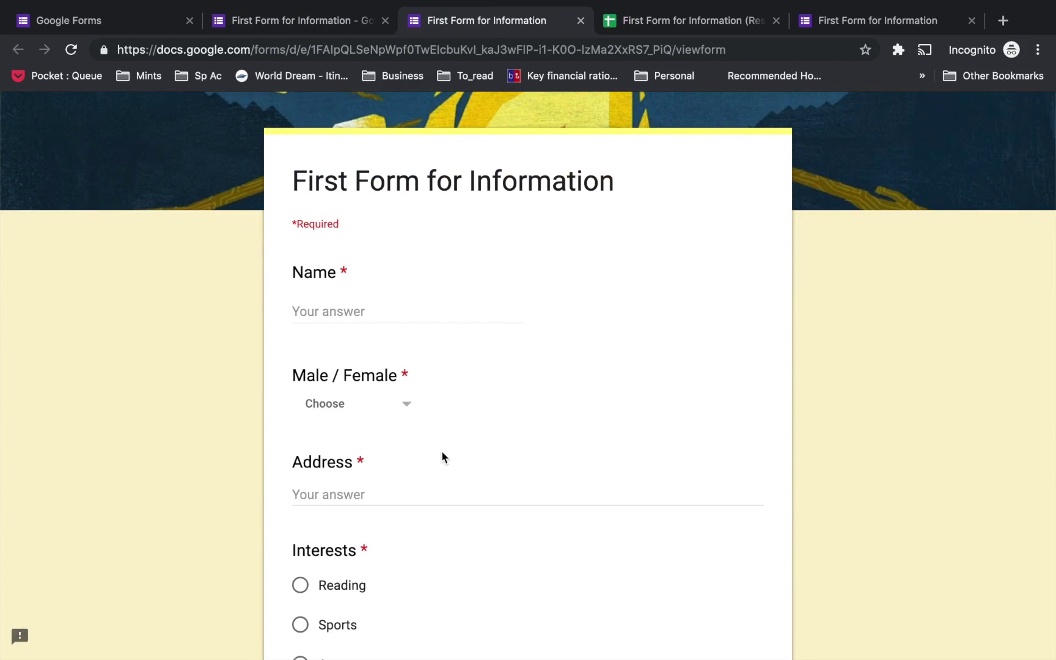
scroll(442, 452, up, 1)
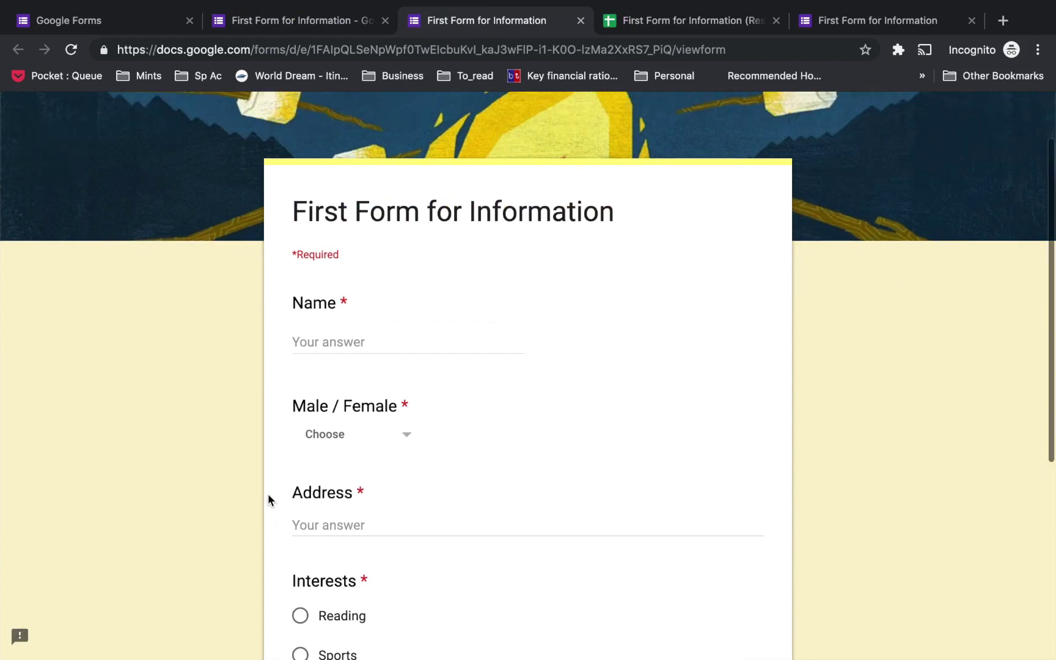
scroll(675, 465, down, 2)
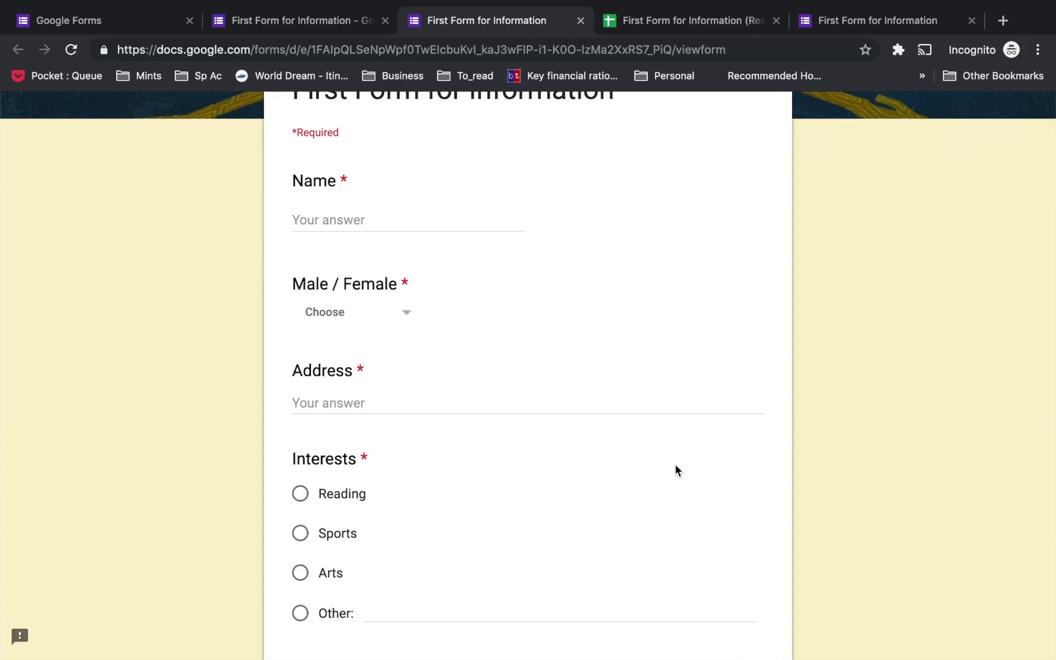
scroll(675, 464, up, 2)
- Answer the Name question with a respondent's name and choose Male in the dropdown
click(333, 301)
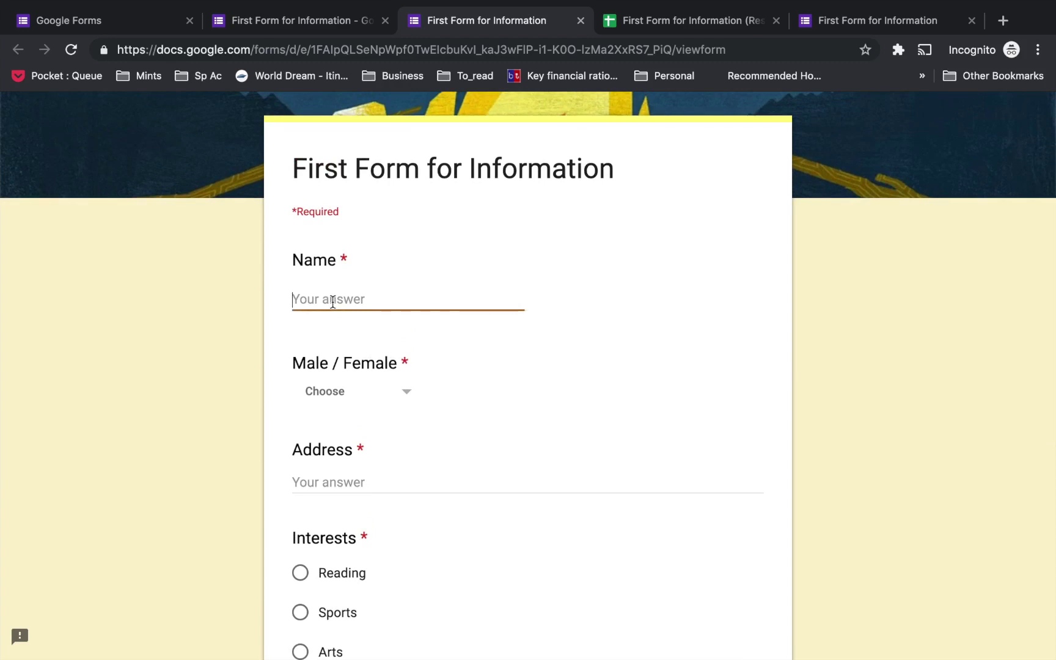
text(Andrew)
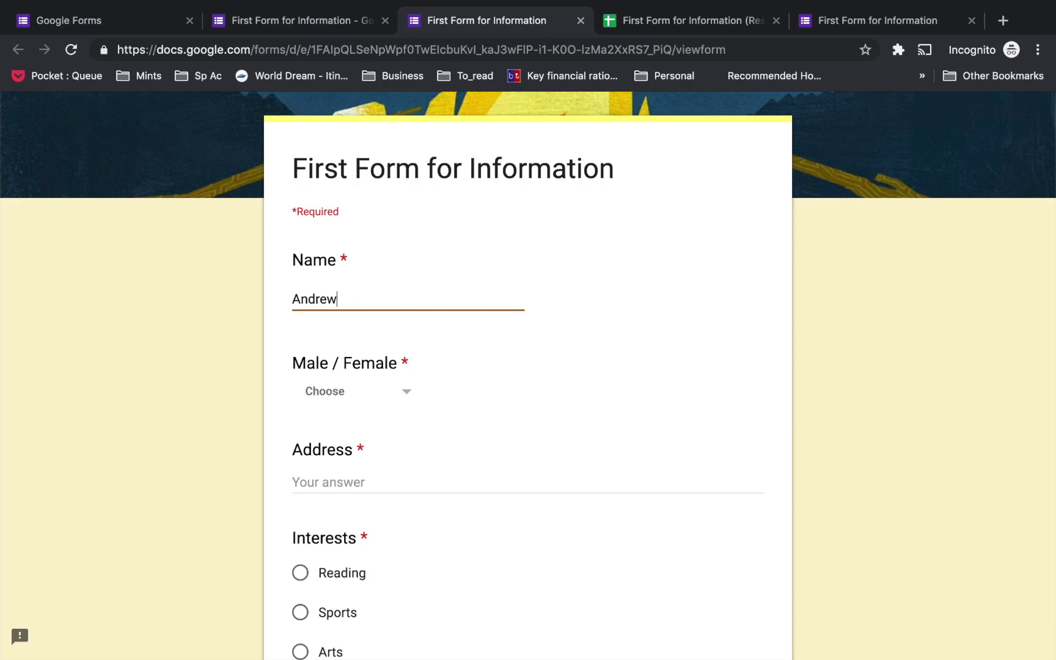
click(414, 396)
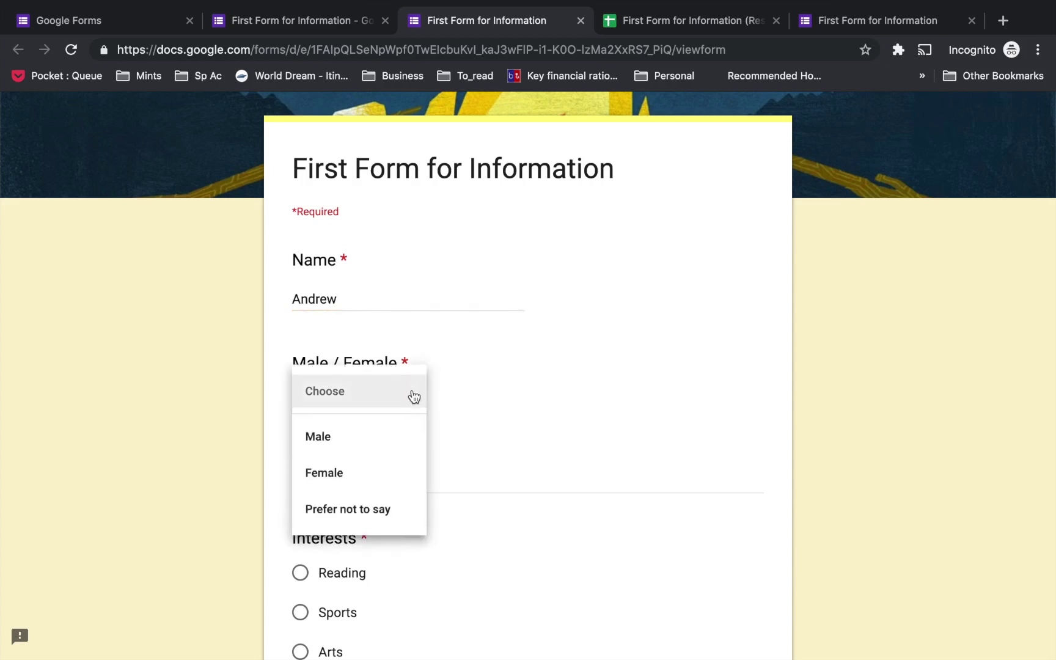
click(372, 446)
scroll(375, 445, down, 2)
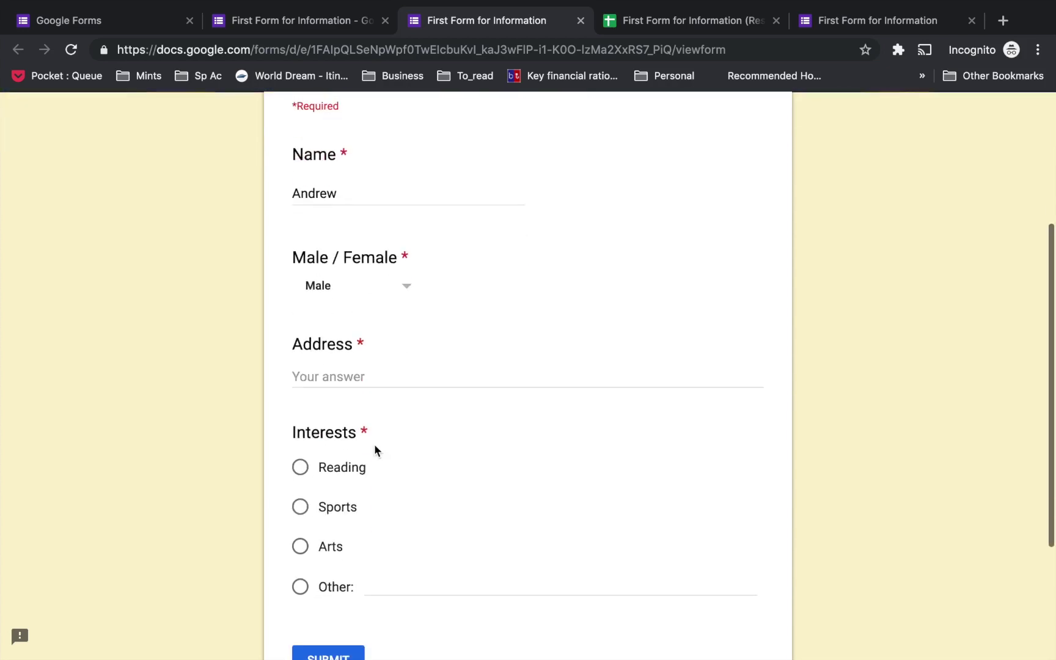
- Enter an address, select Sports as the interest, and submit the test response
key(Tab)
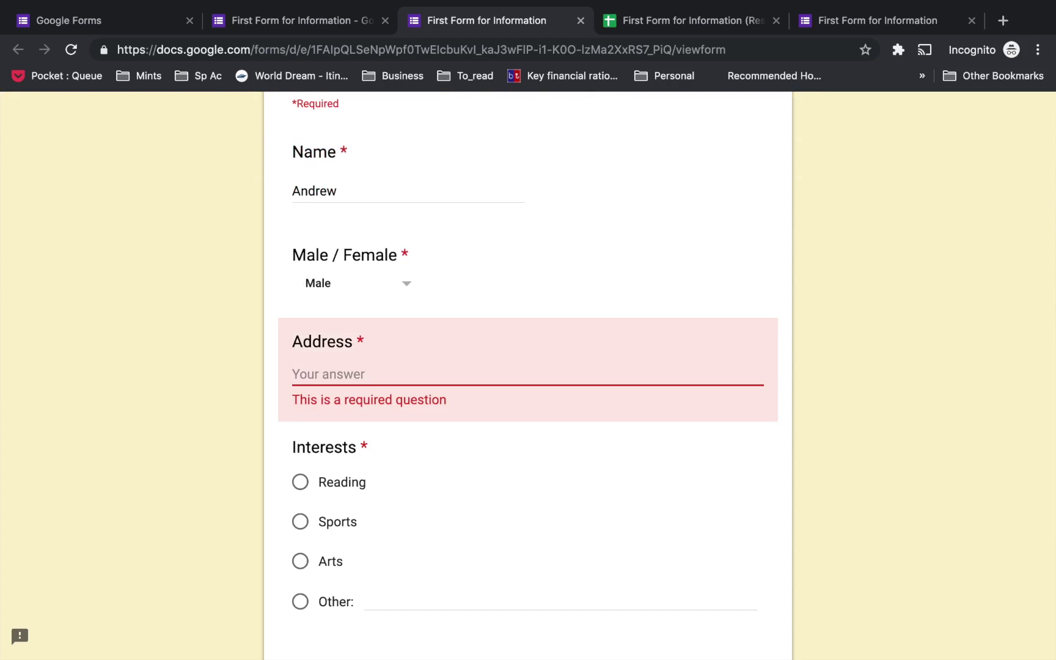
key(Return)
text(T)
key(BackSpace)
text(Temp)
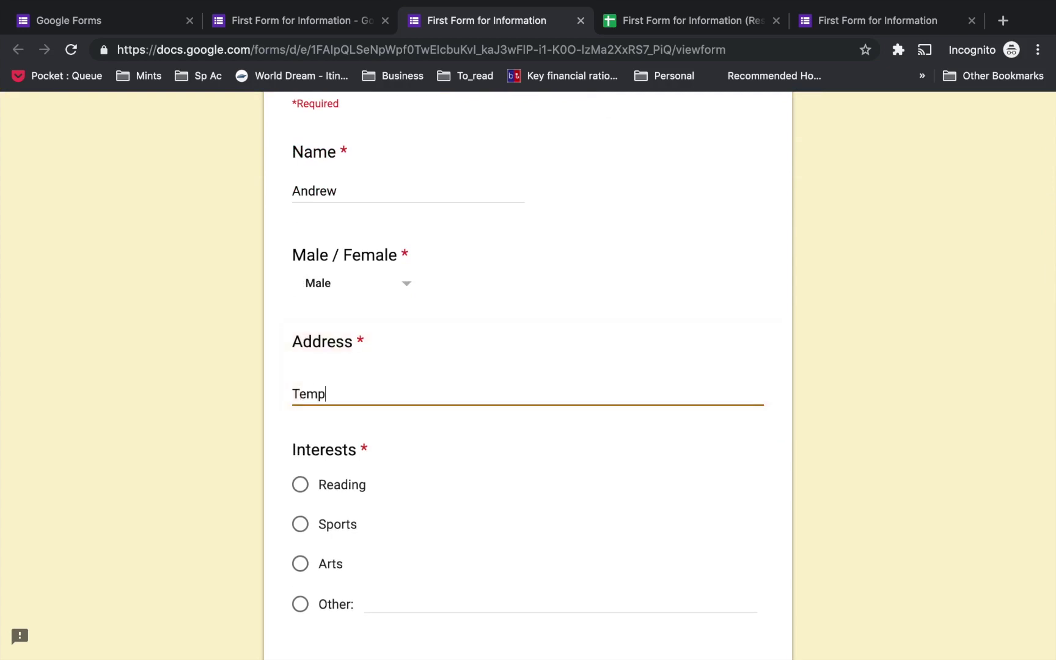
text(e, Arizona)
click(300, 564)
scroll(525, 402, down, 2)
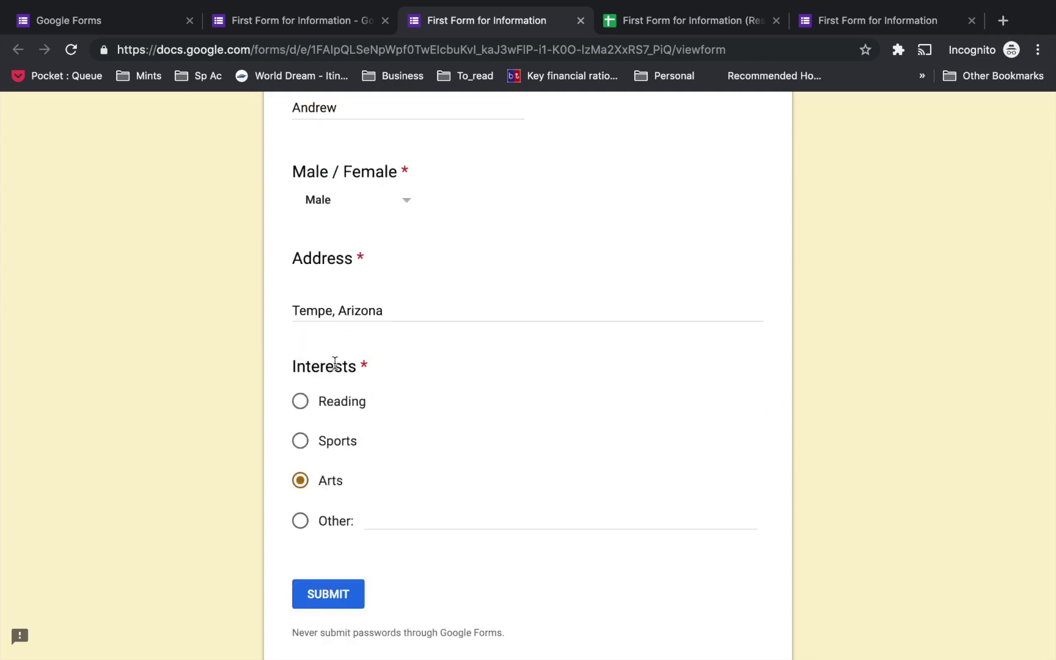
click(300, 444)
click(339, 609)
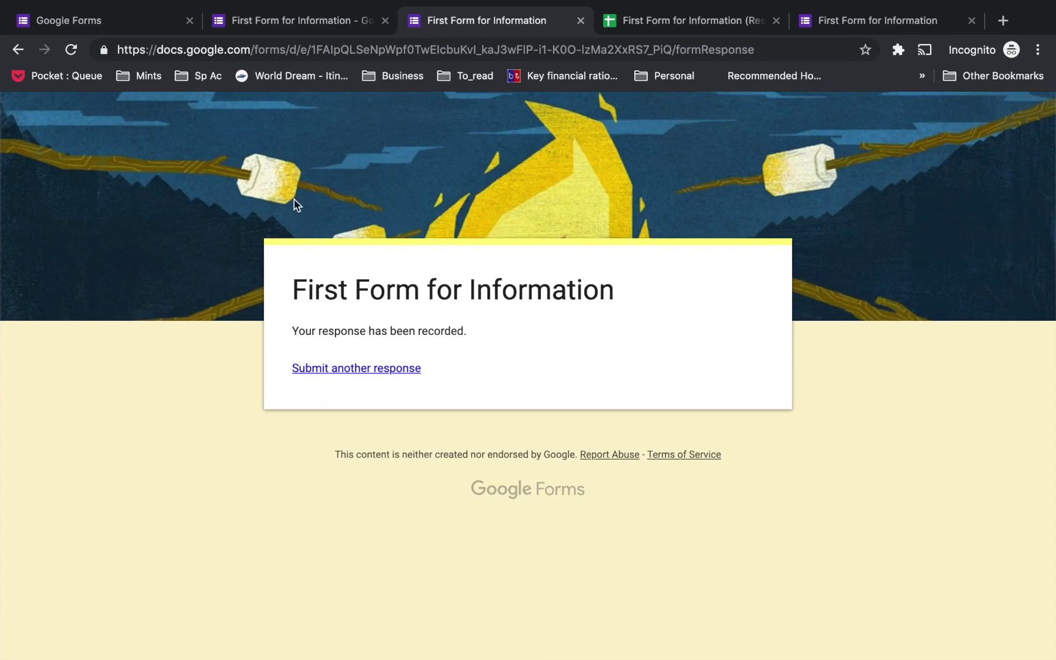
- In the form editor, view the single received response individually as response 1 of 1
click(295, 24)
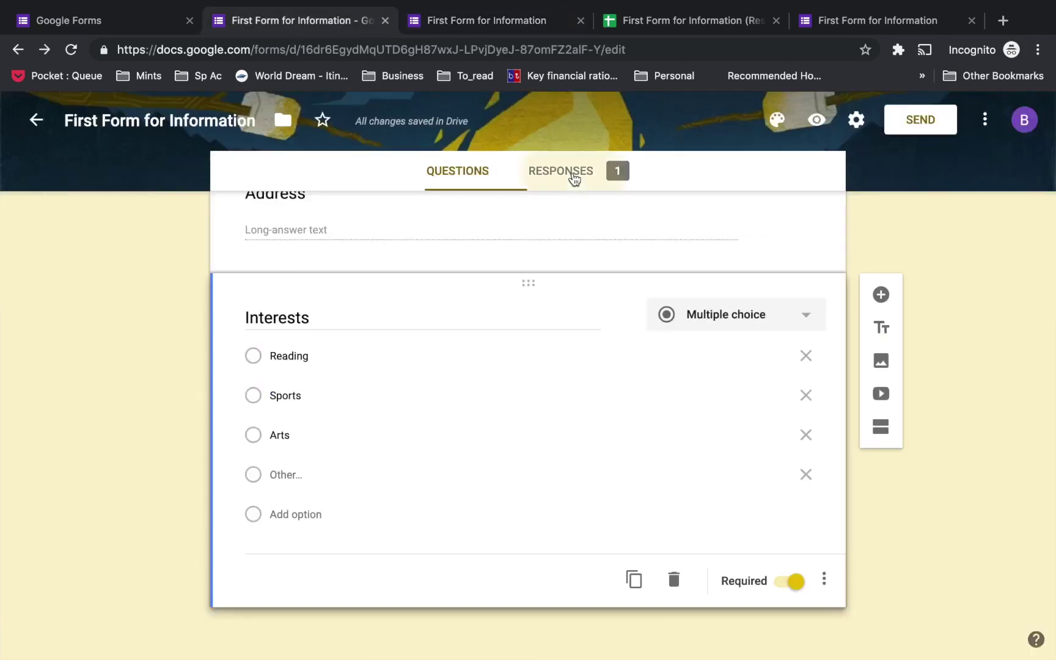
click(573, 174)
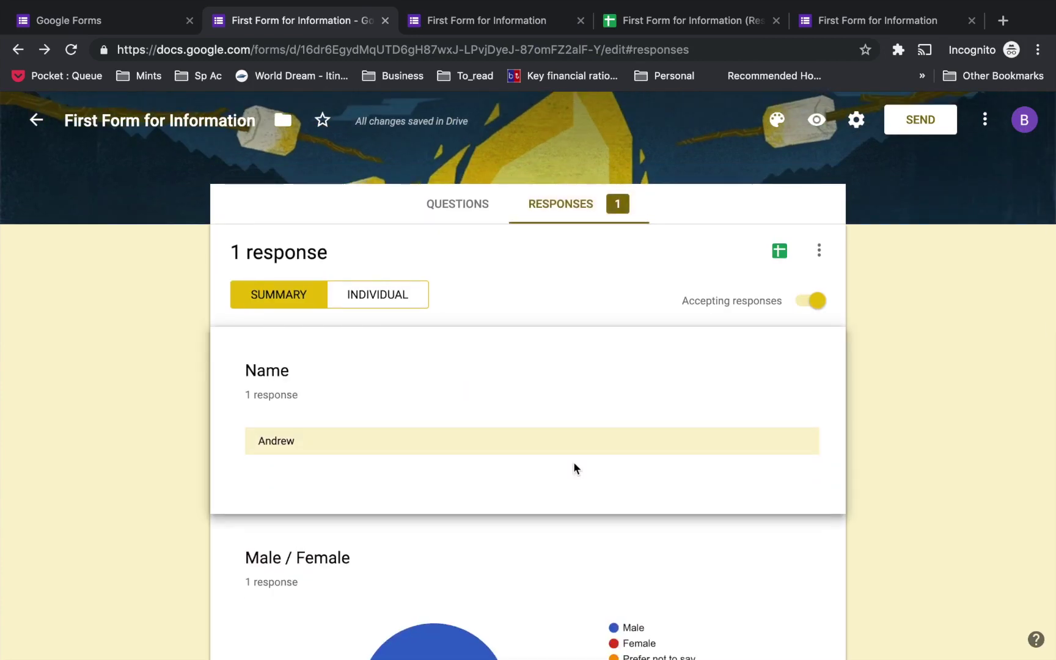
click(383, 294)
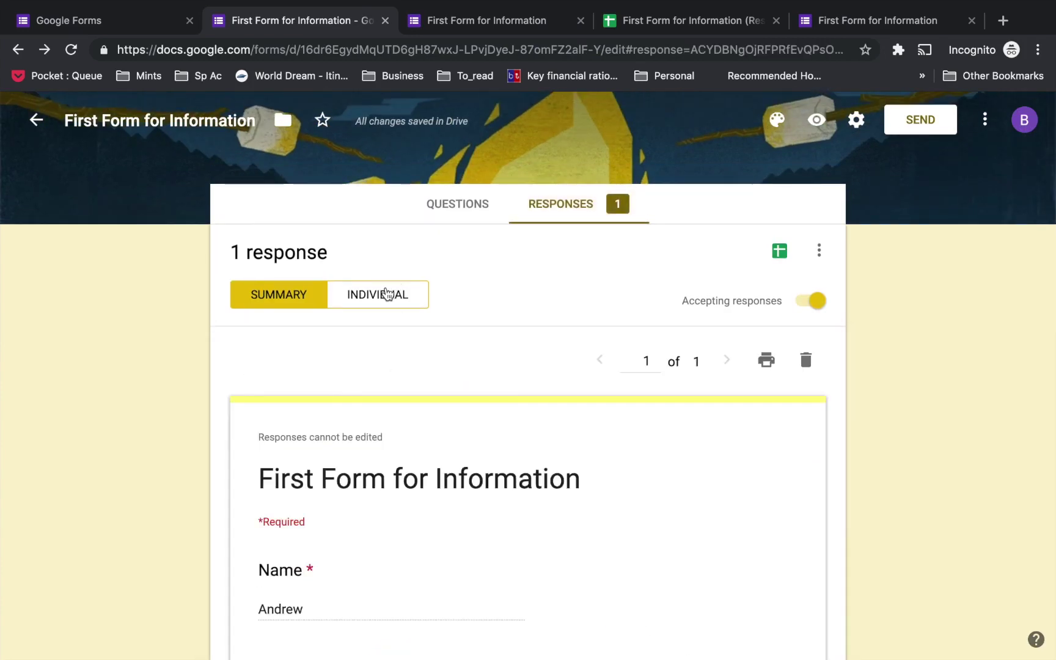
scroll(460, 532, up, 10)
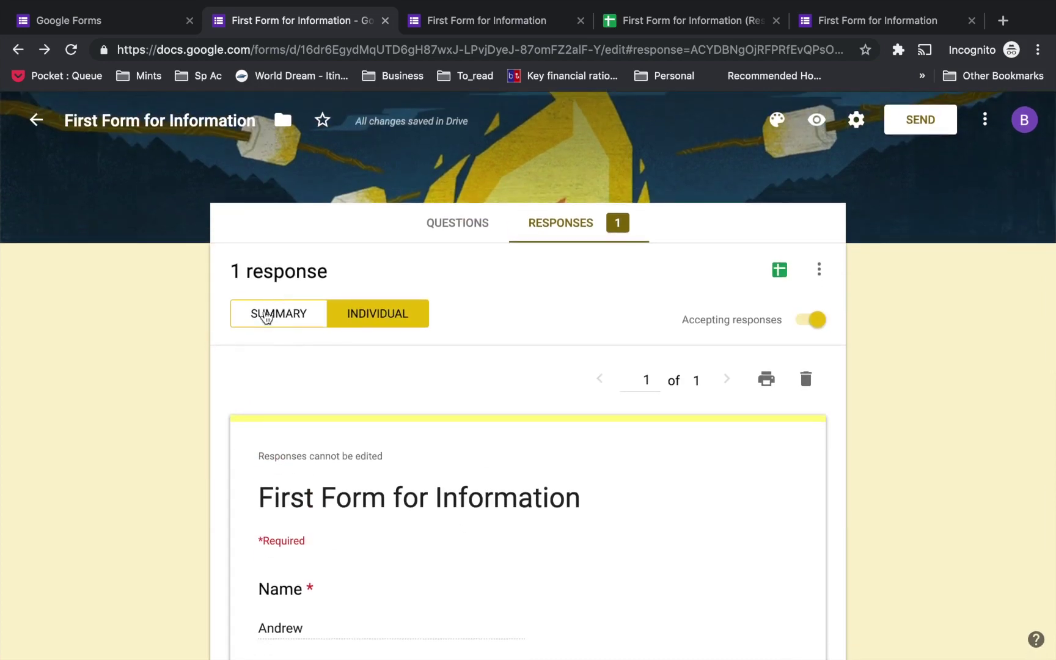
- Open the '(Responses)' spreadsheet to see the test submission in row 2
click(701, 27)
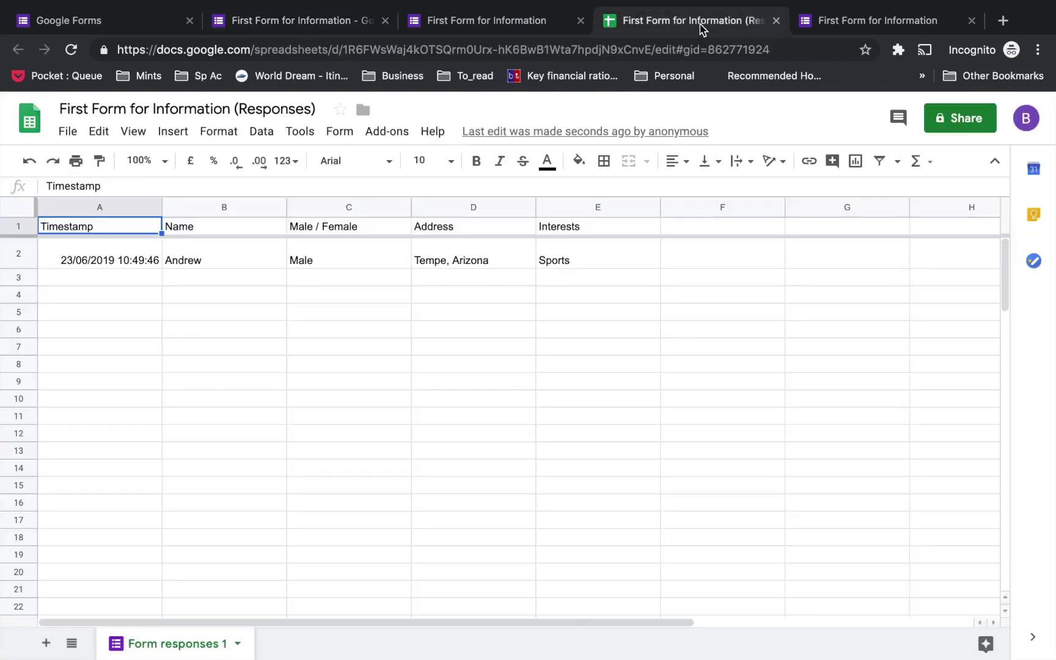